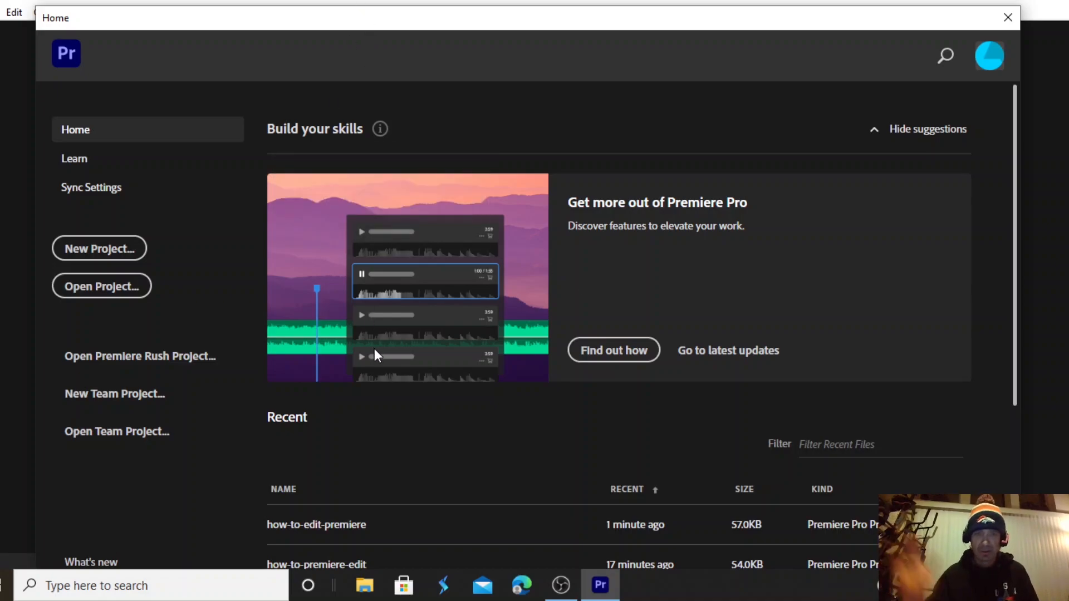
- Start a new project and name it How-to-premiere
mouse_move(558, 593)
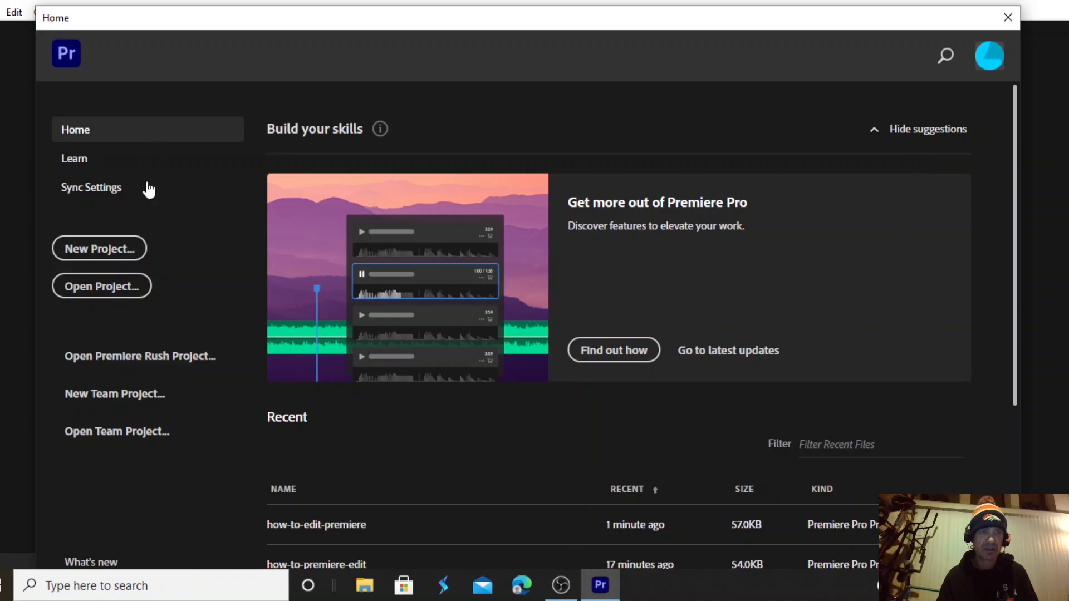
click(82, 247)
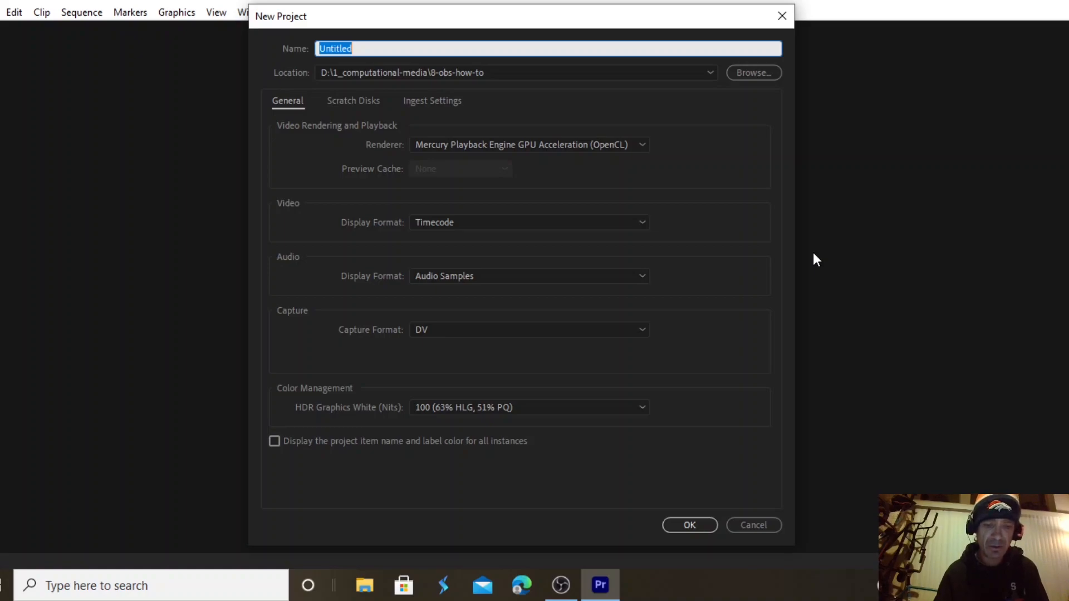
text(Ho)
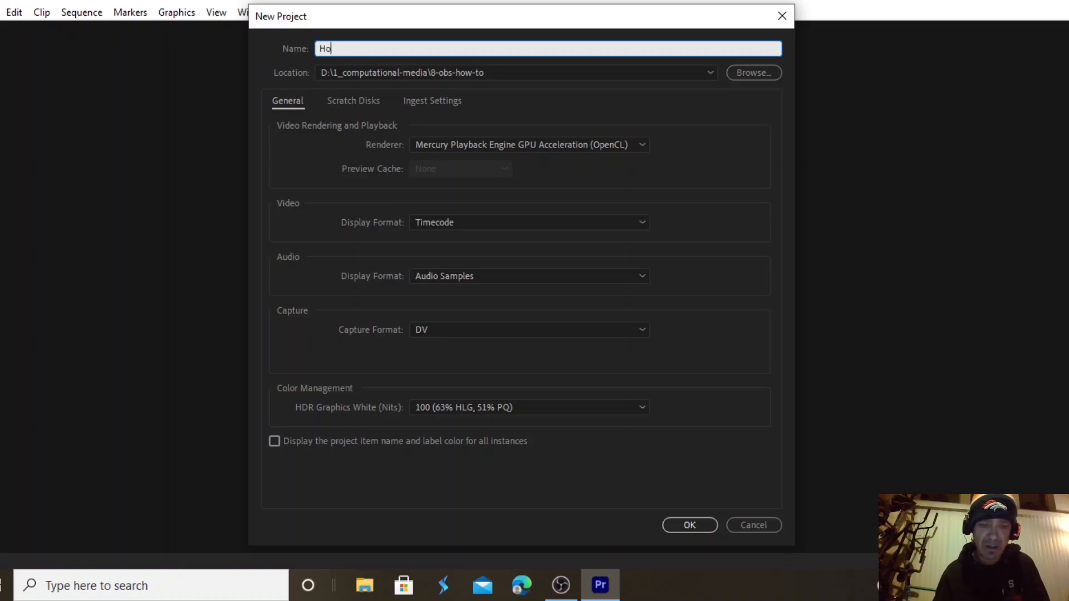
text(w-to)
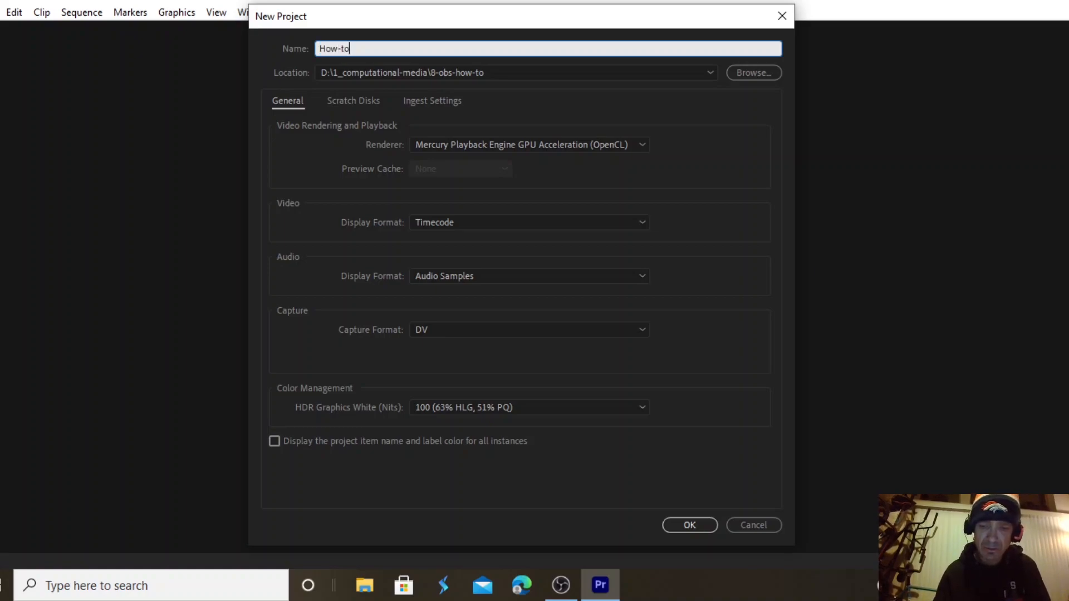
text(-prem)
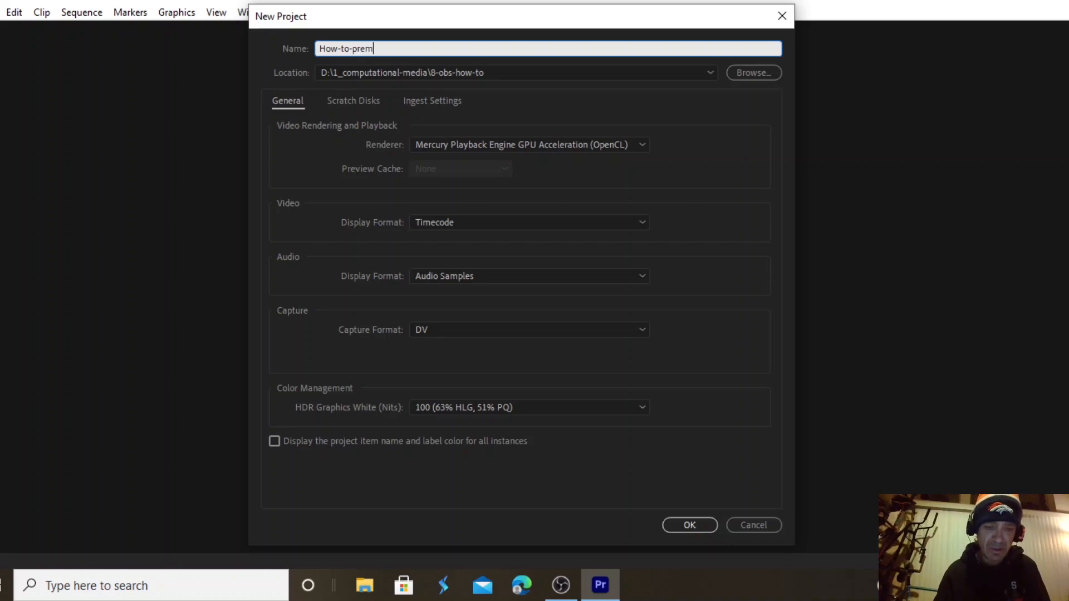
text(iere)
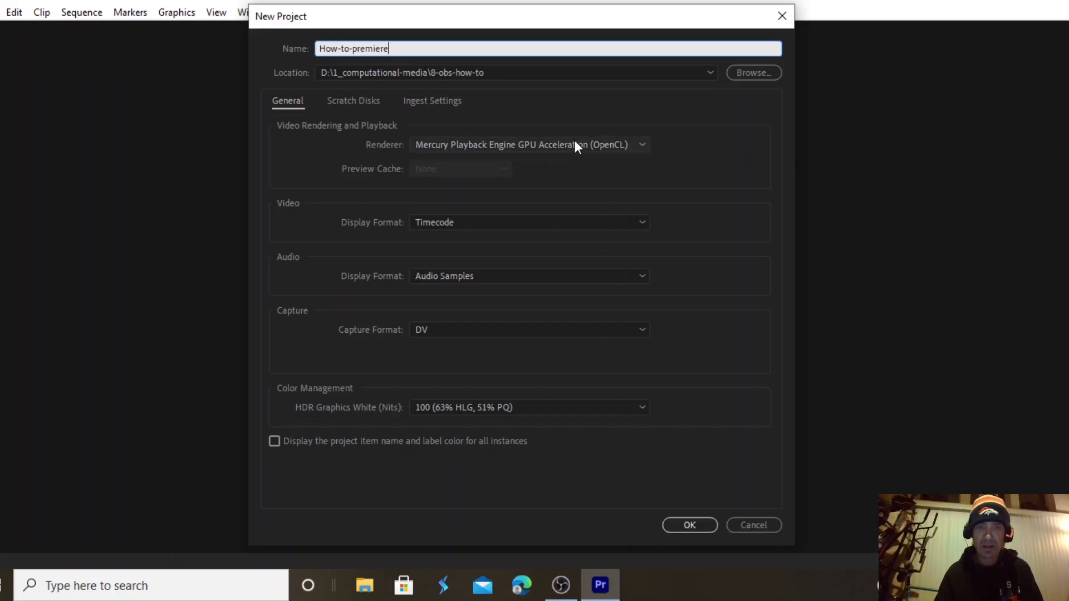
- Set the project location to the 8-obs-how-to folder inside 1_computational-media and create the project
click(747, 75)
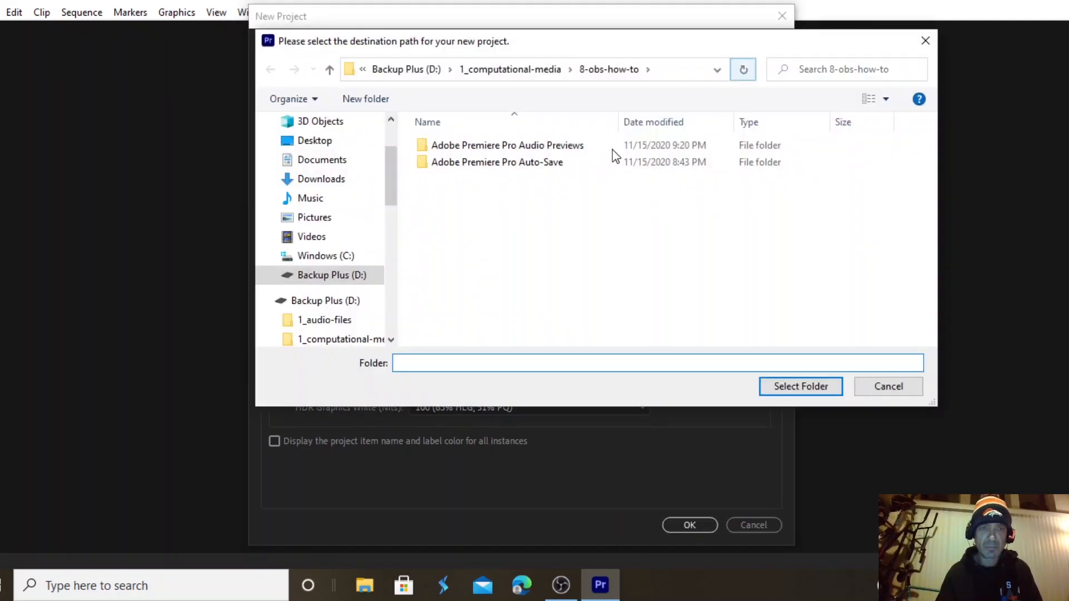
click(319, 340)
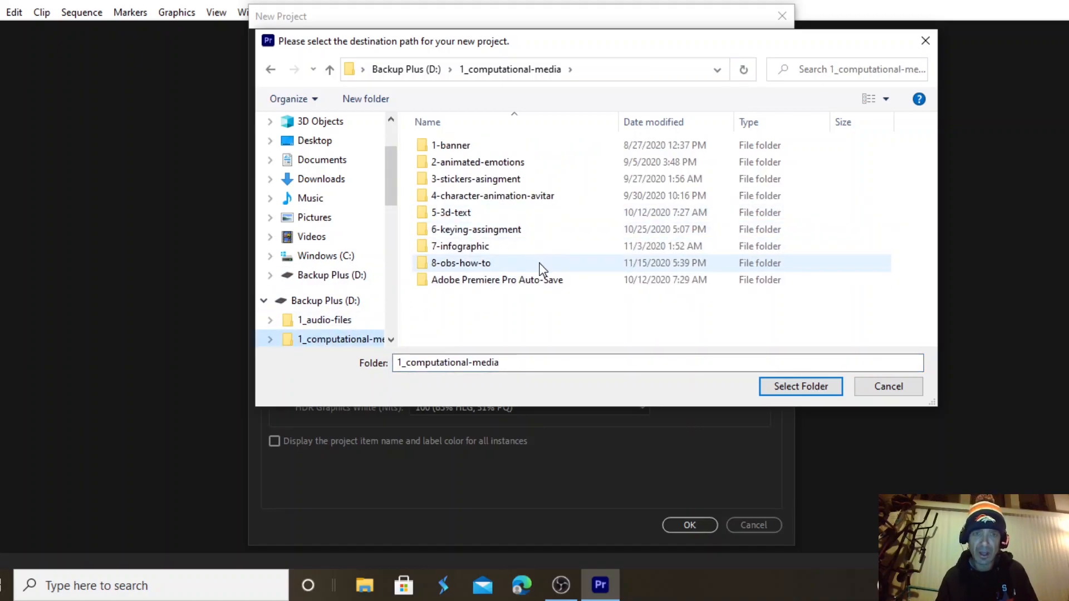
click(473, 265)
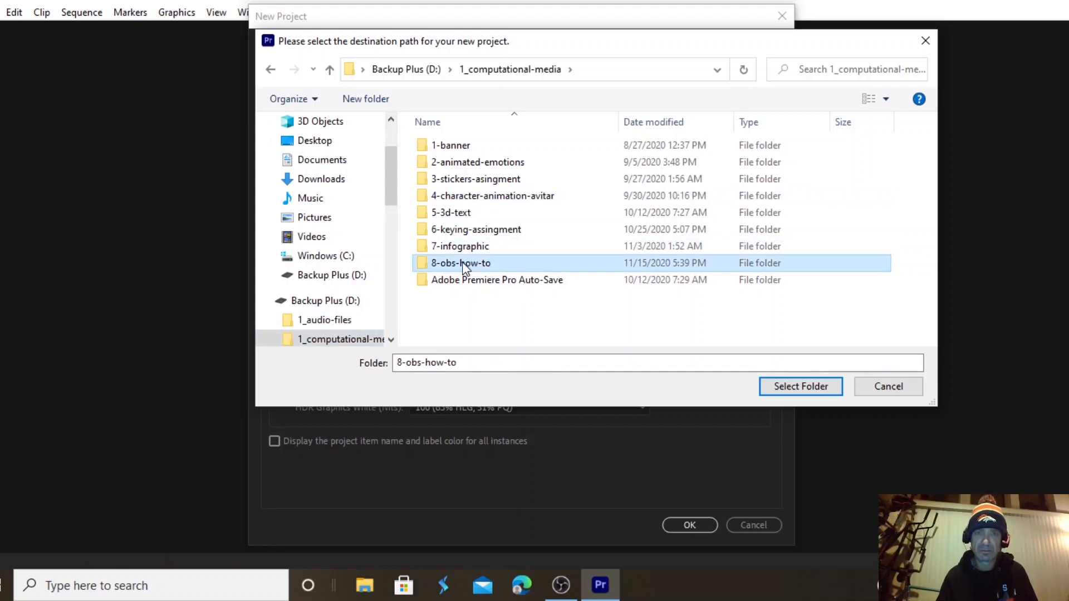
double_click(465, 265)
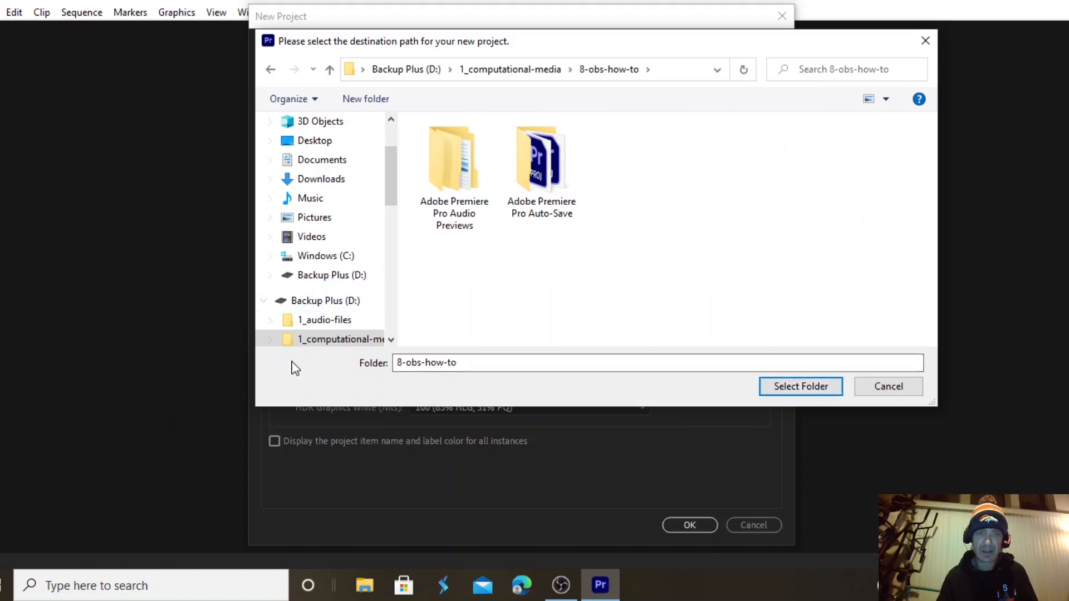
click(327, 341)
click(463, 263)
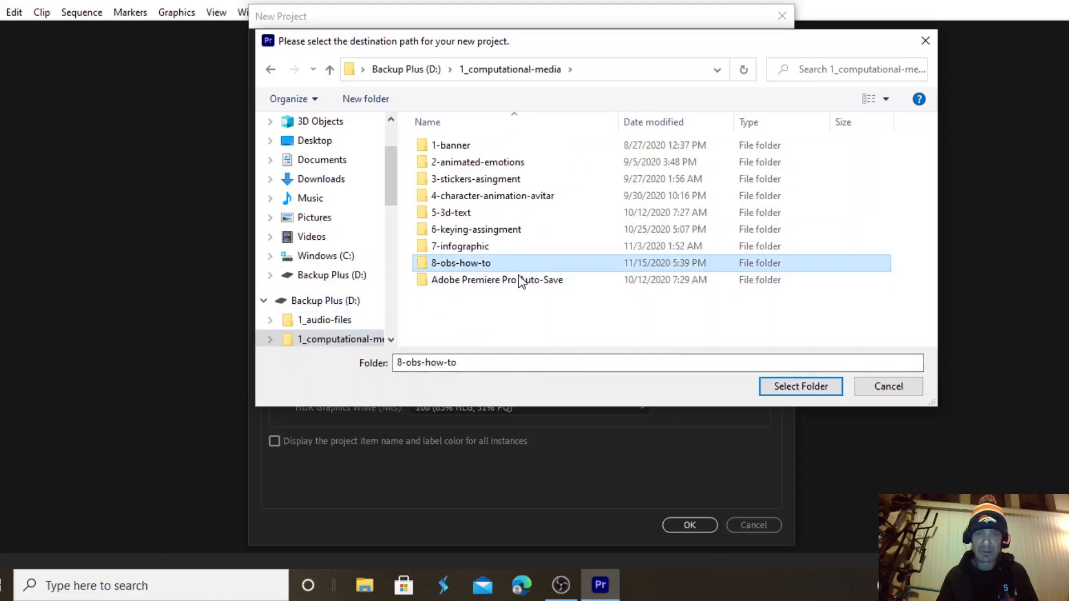
click(800, 393)
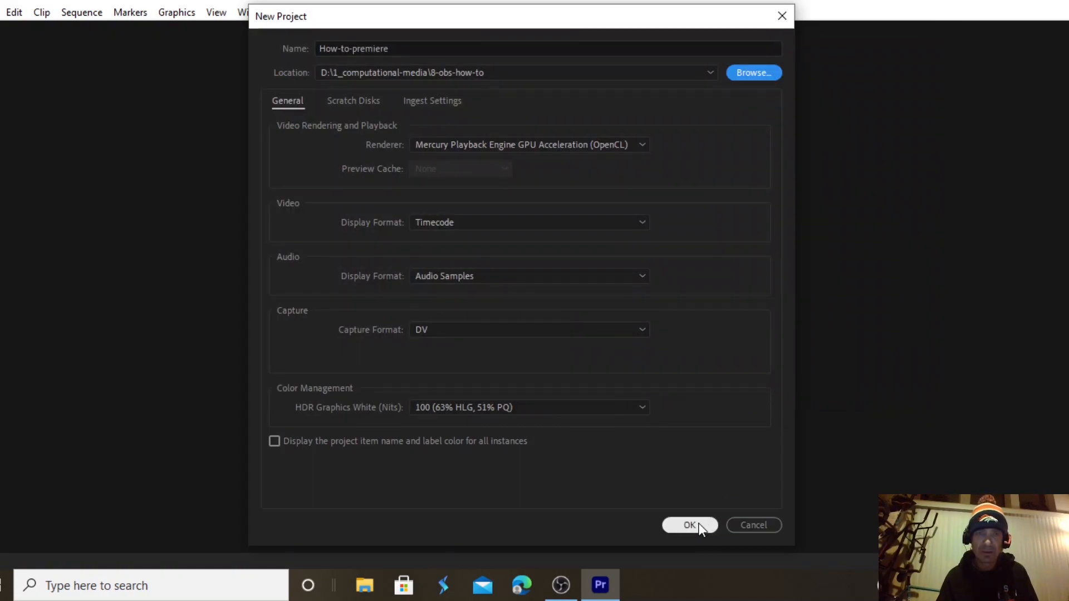
click(700, 526)
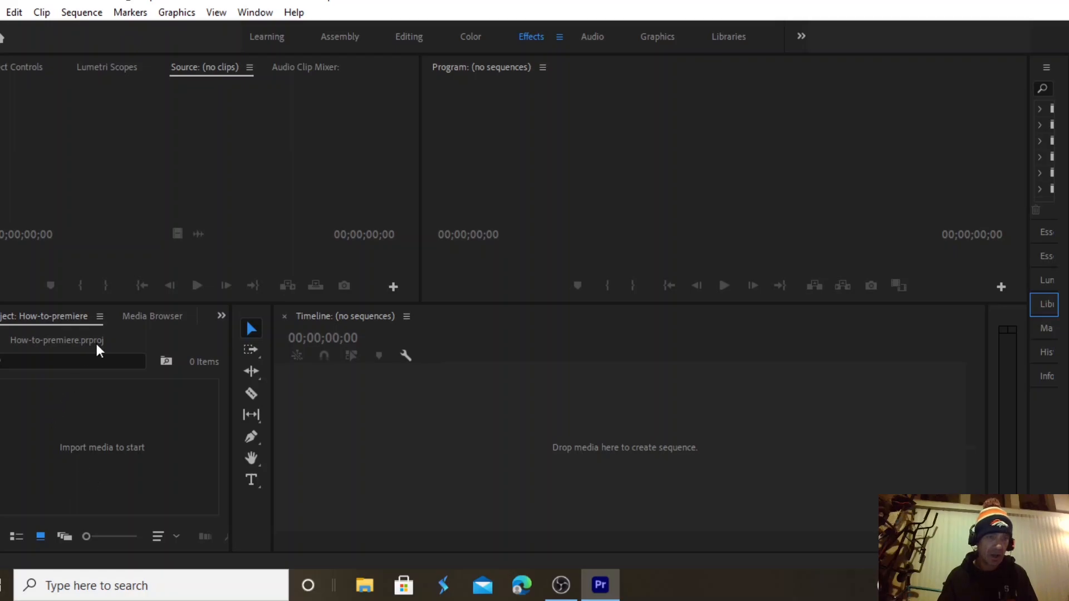
- Import the clips GOPR0015 through GOPR0018 from the spring-summer-2020-covid-files folder on the Backup Plus (D:) drive
double_click(99, 432)
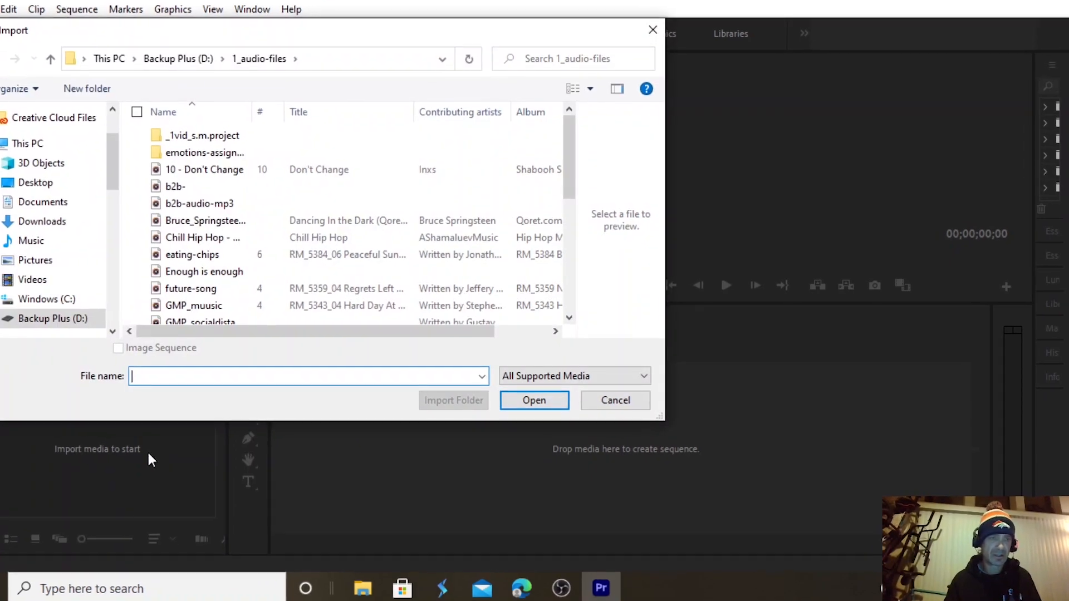
drag(77, 162, 22, 231)
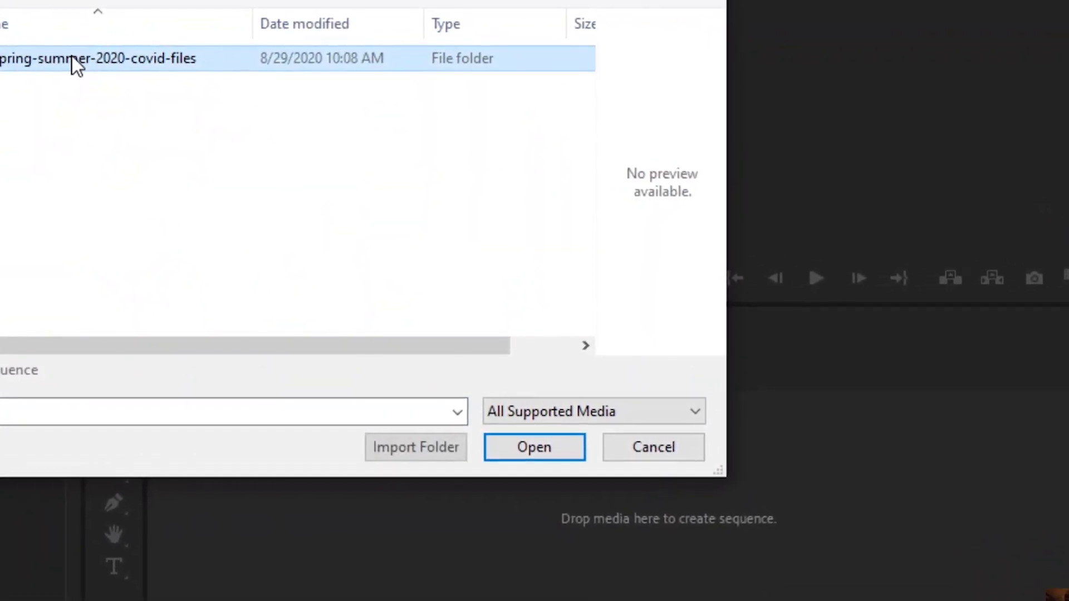
double_click(74, 59)
drag(589, 19, 589, 18)
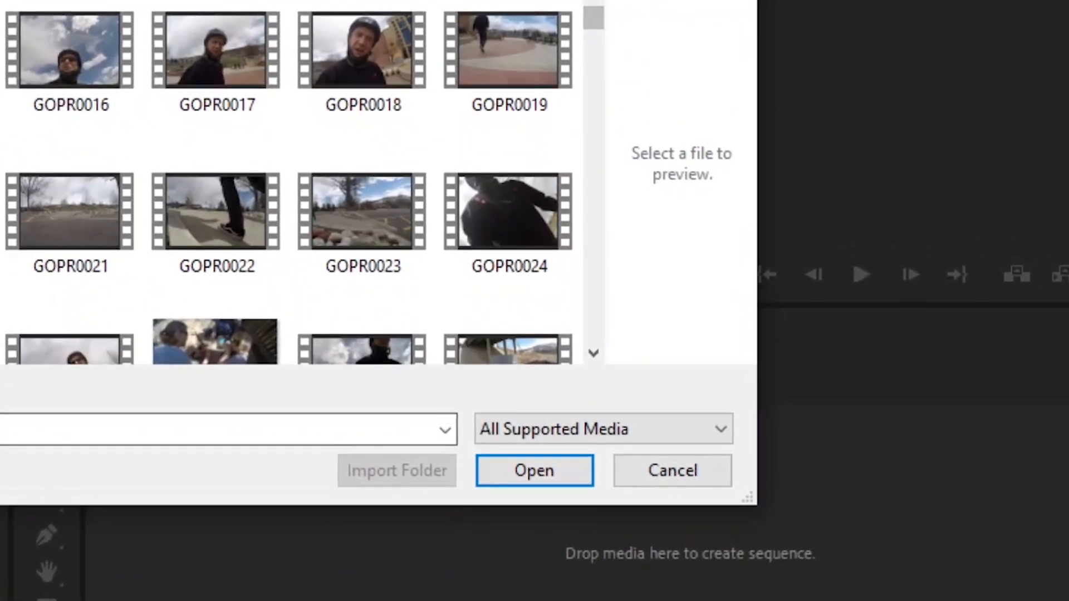
click(81, 66)
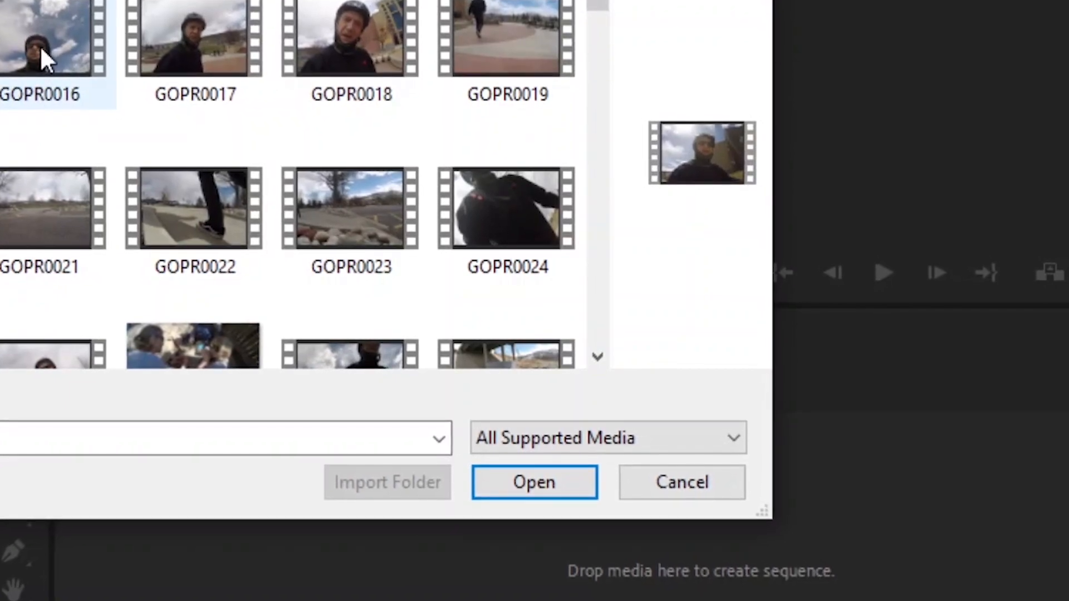
shift+click(237, 97)
shift+click(201, 37)
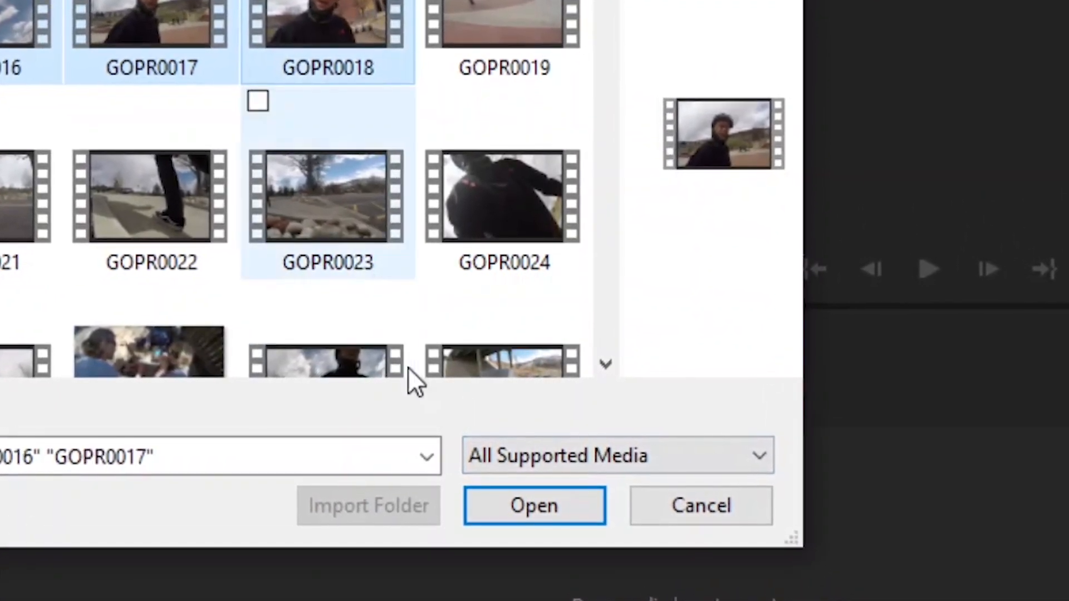
click(536, 505)
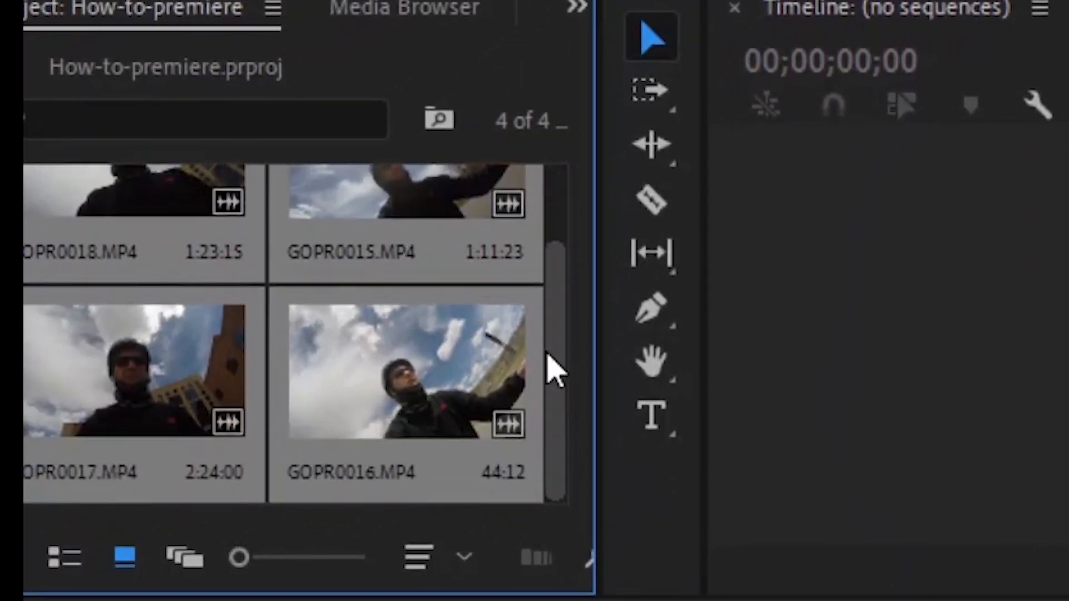
- Compare the imported clips in list, icon and freeform views, return to icon view and look through the thumbnails
drag(548, 367, 566, 437)
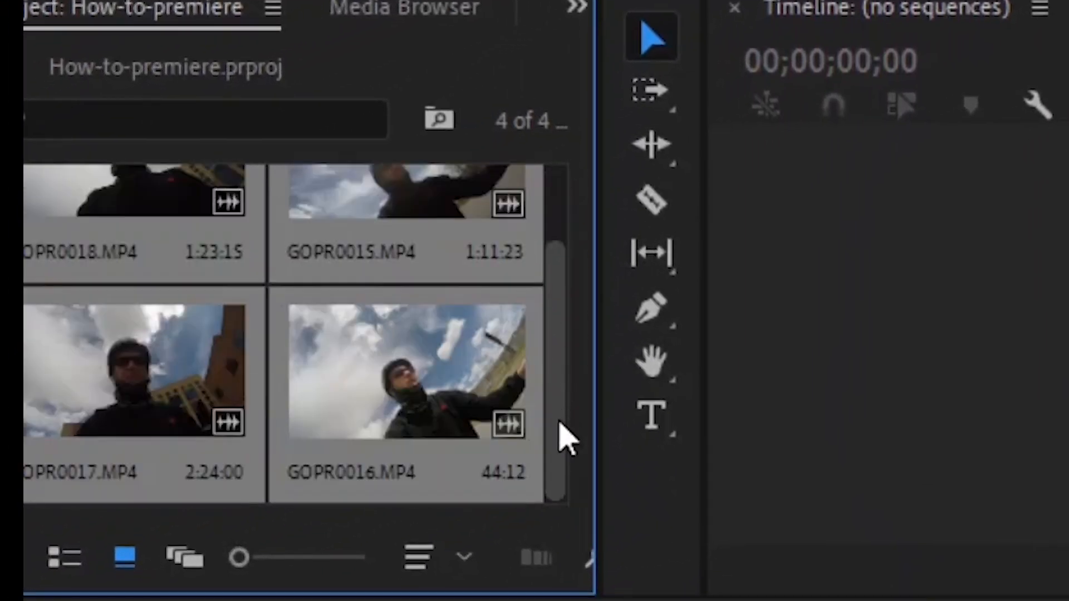
click(64, 557)
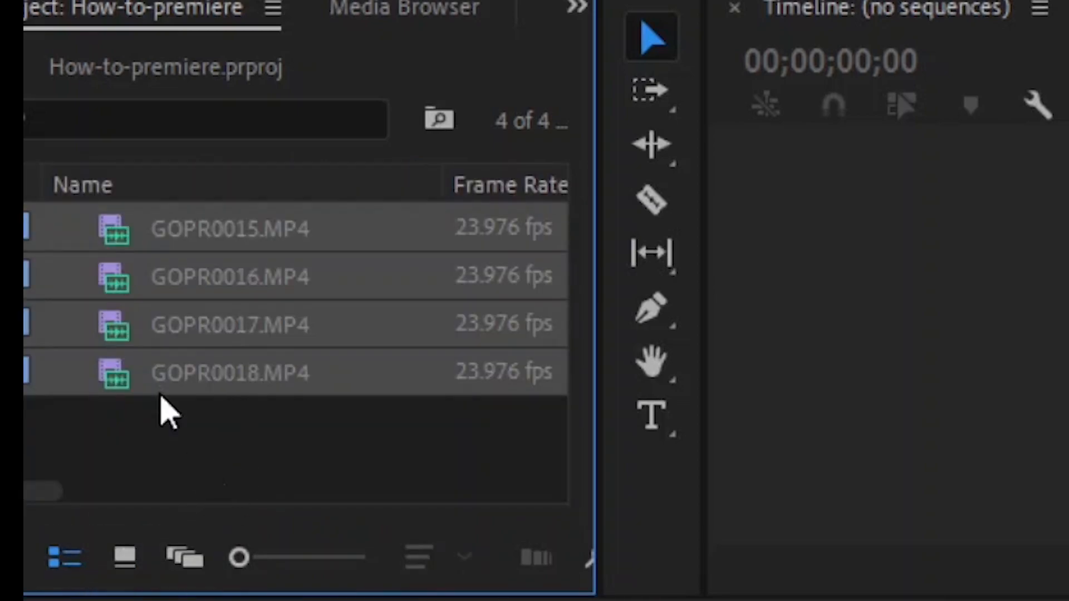
click(137, 562)
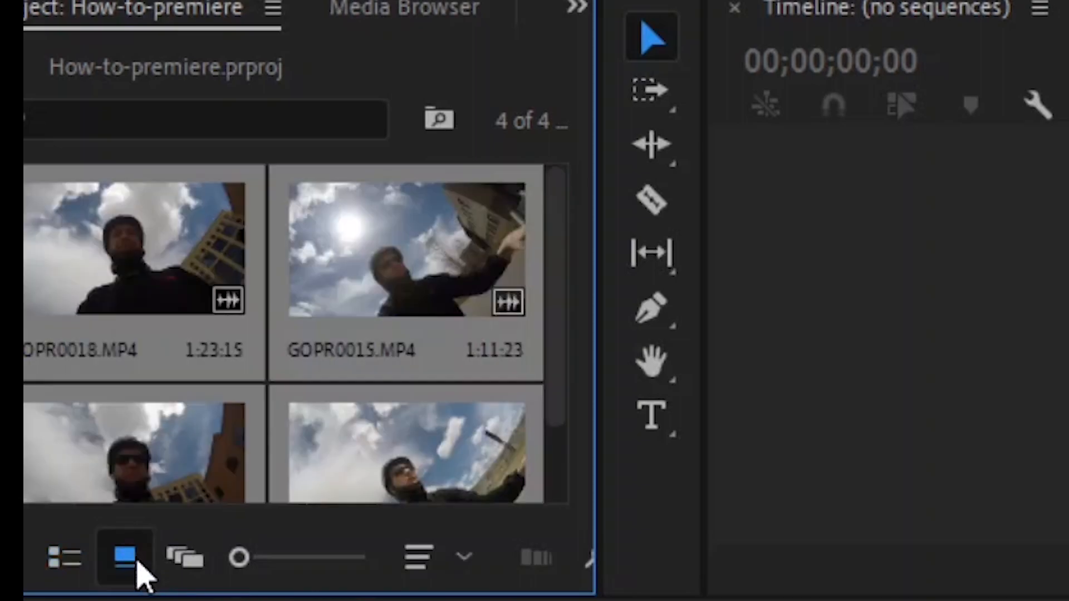
click(184, 574)
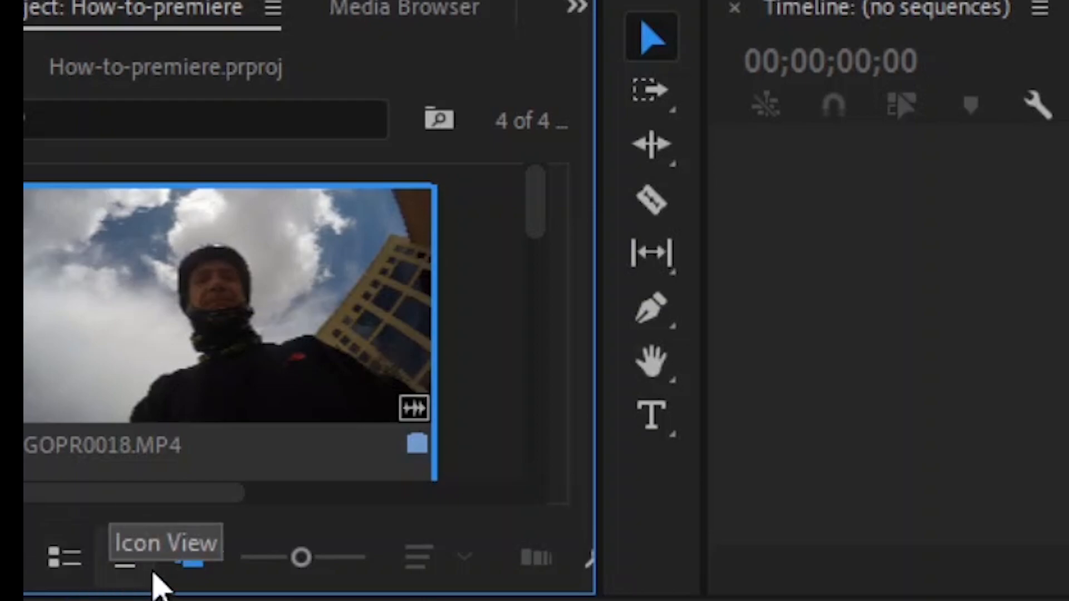
click(127, 561)
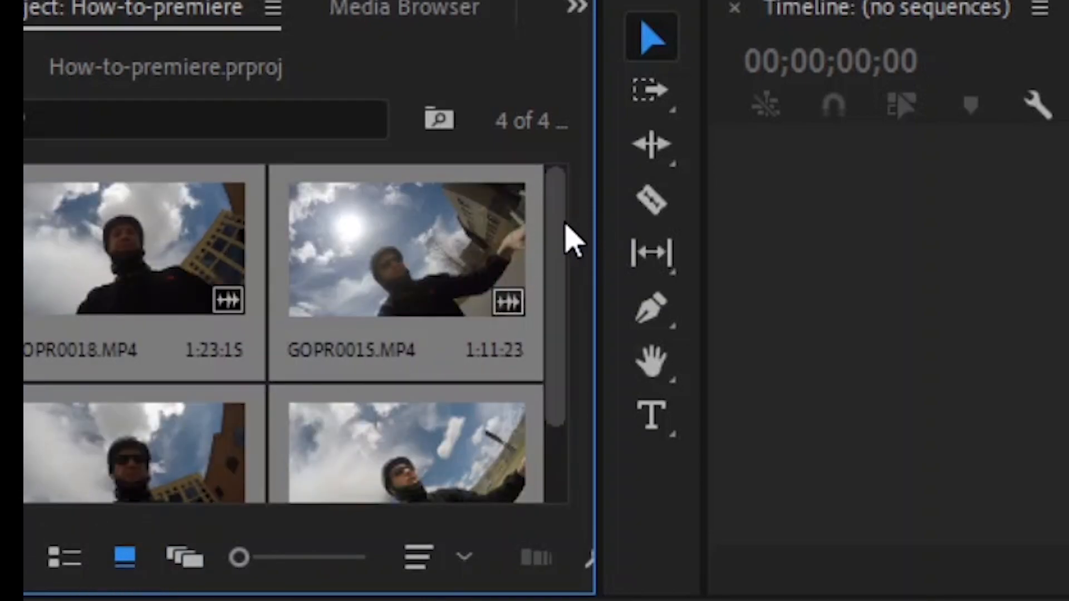
scroll(559, 282, down, 3)
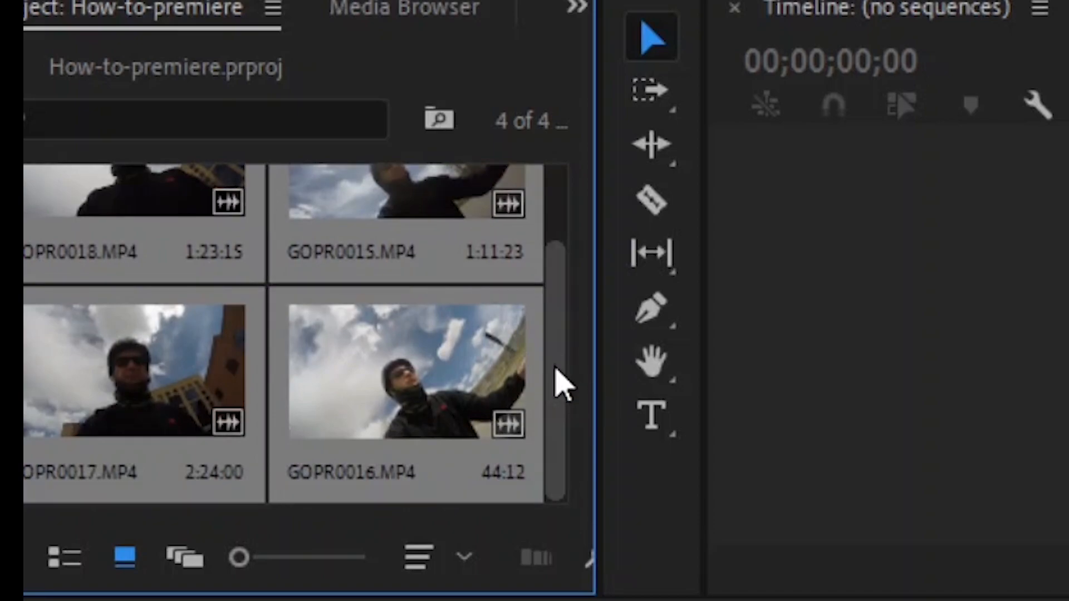
drag(556, 382, 556, 222)
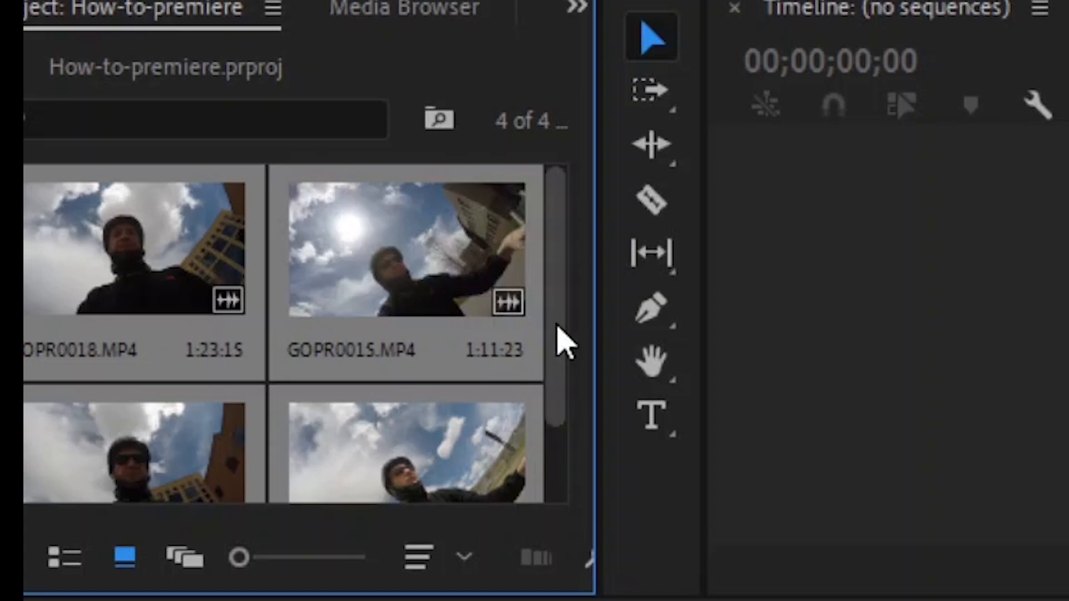
drag(557, 324, 548, 389)
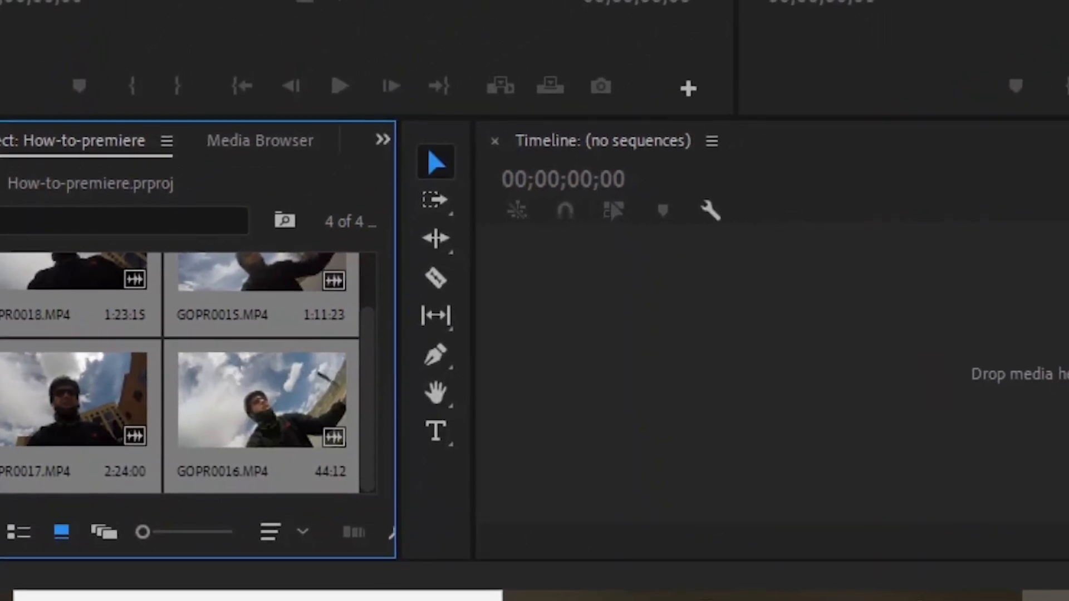
- Load GOPR0016.MP4 into the source monitor and mark in and out points around a section about 14 seconds long
double_click(262, 399)
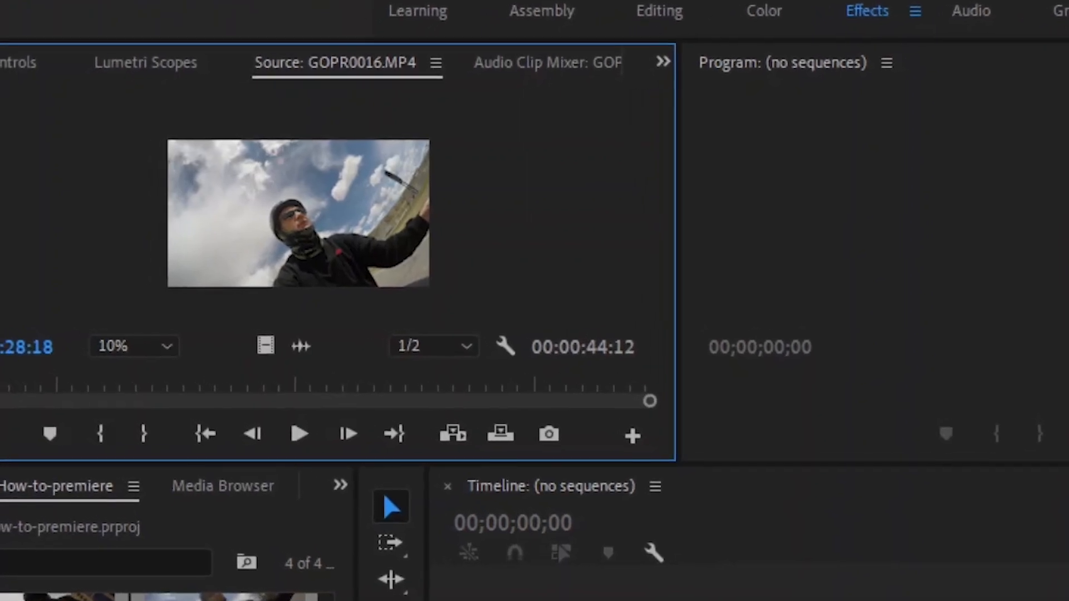
drag(0, 415, 286, 428)
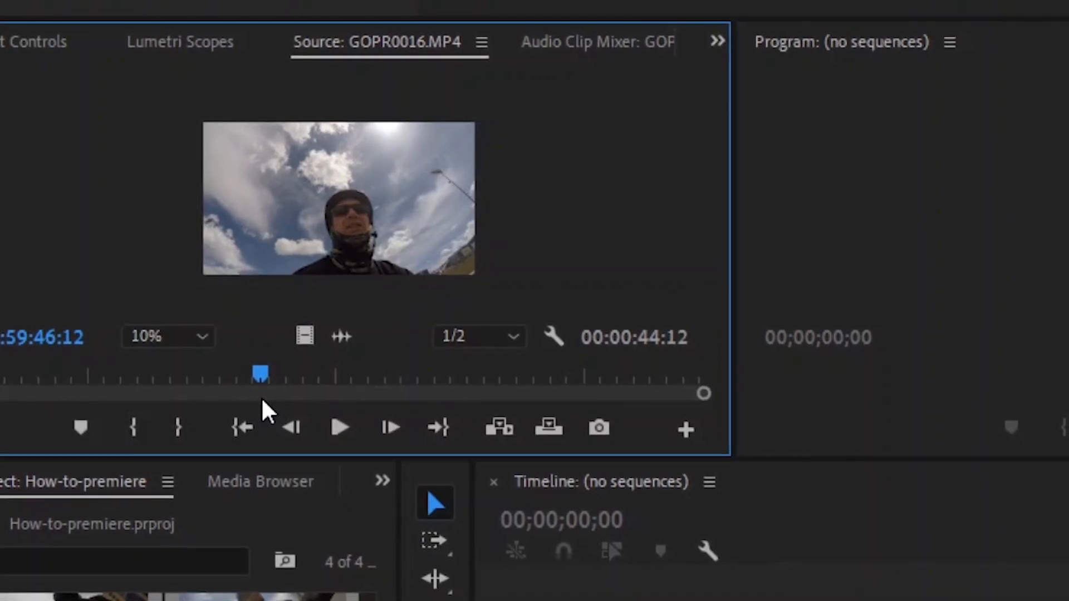
key(i)
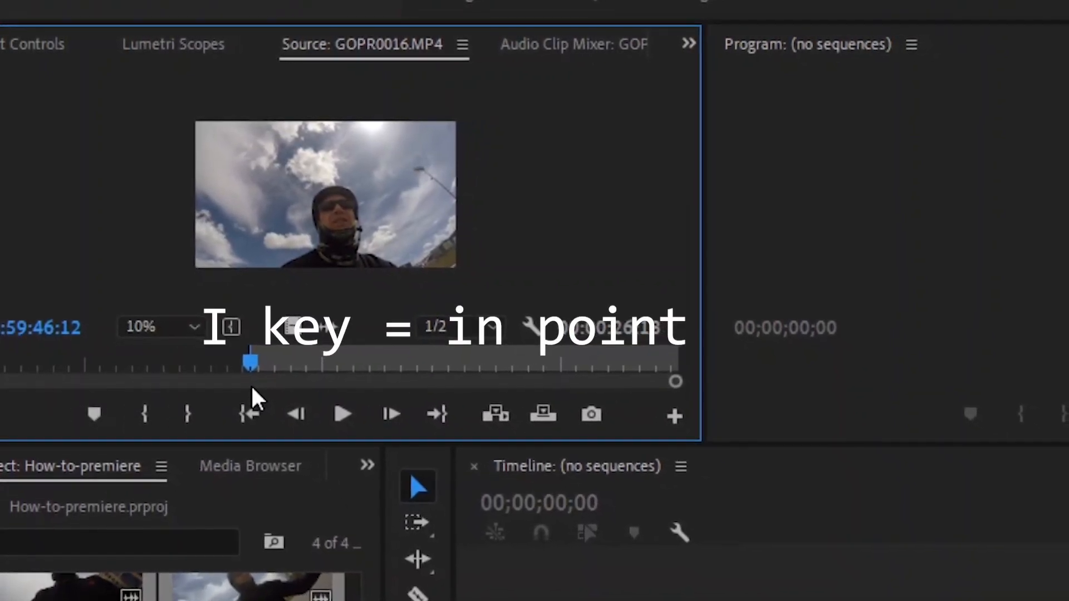
drag(239, 345, 381, 354)
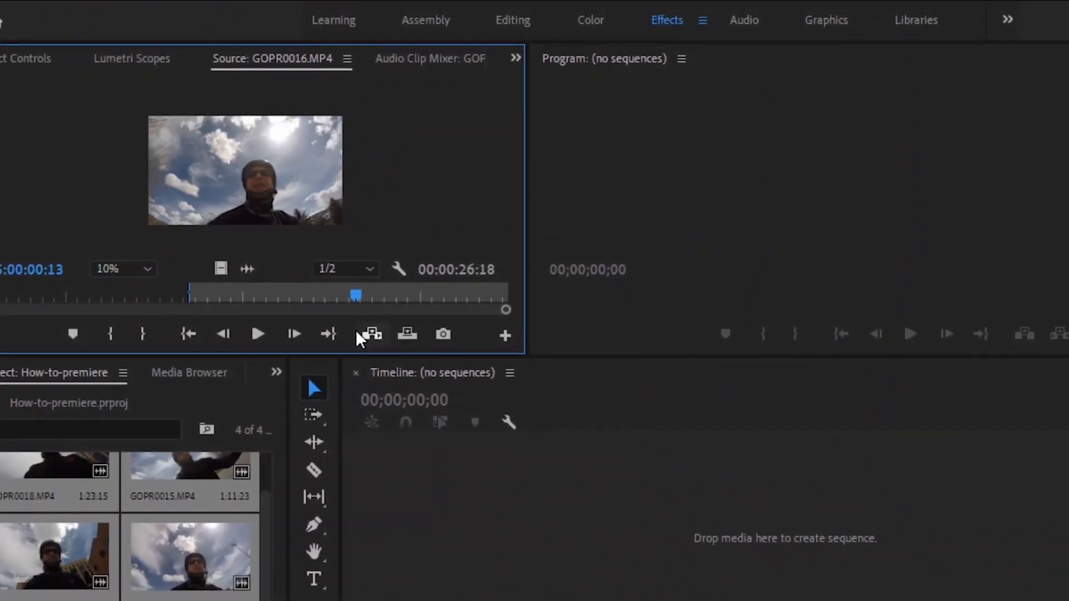
key(o)
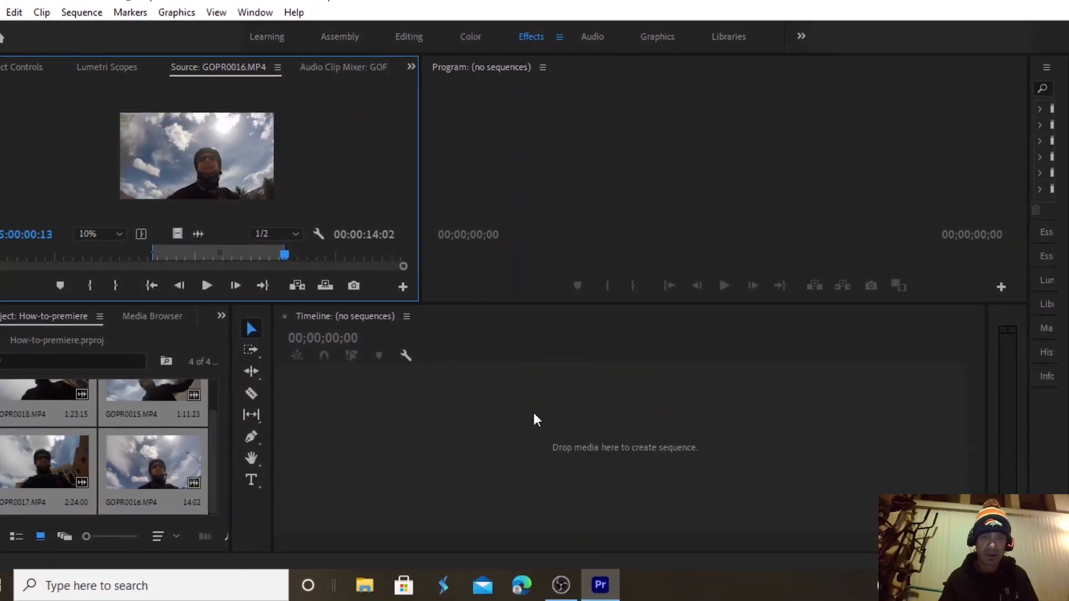
- Place only the video of the marked GOPR0016.MP4 section in the empty timeline to create a sequence
click(477, 362)
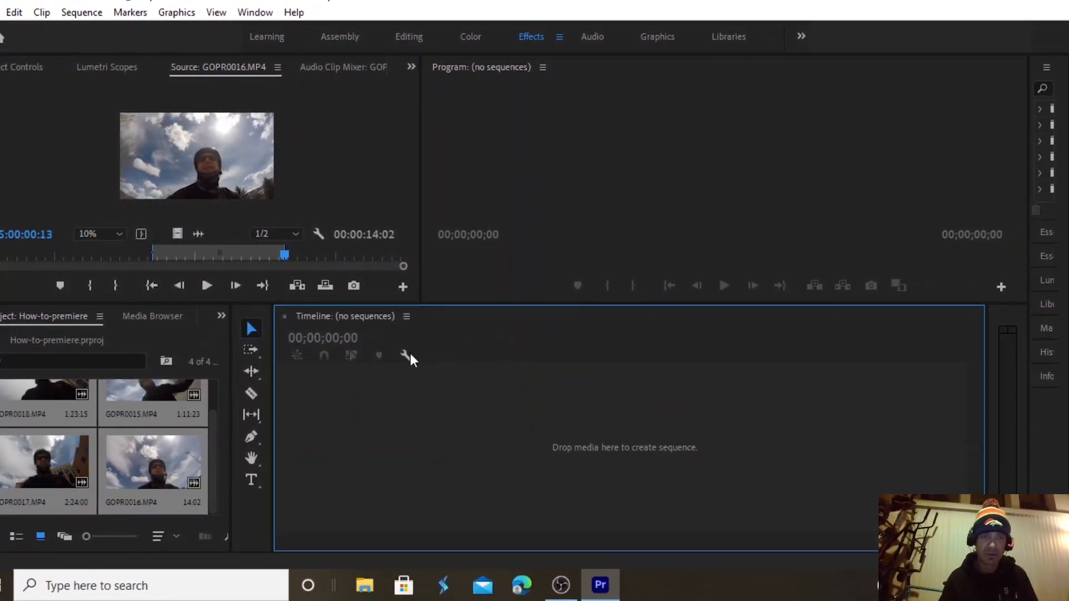
click(176, 234)
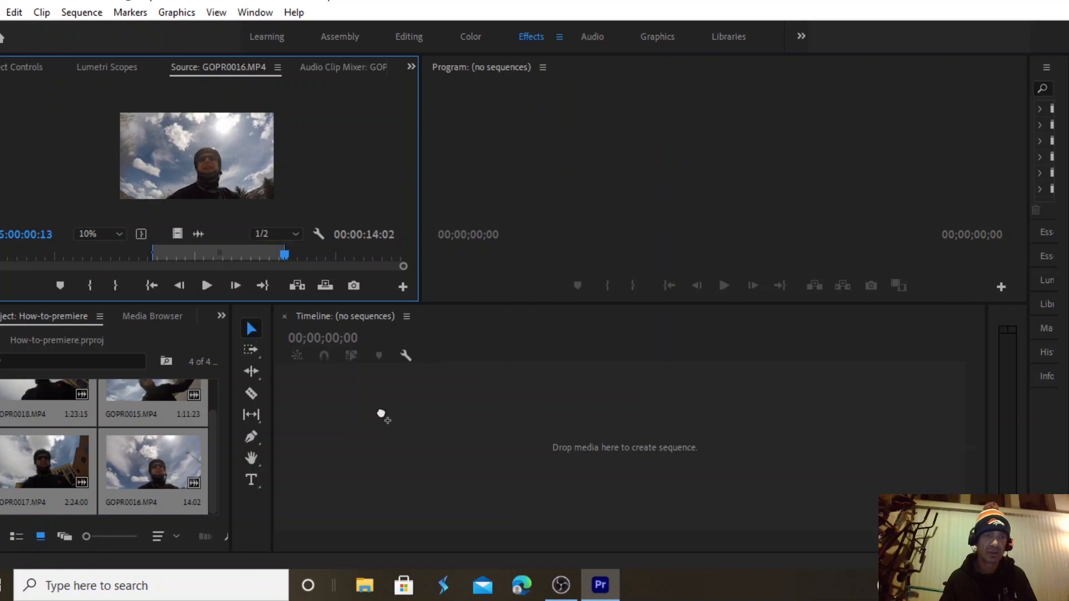
drag(381, 413, 381, 414)
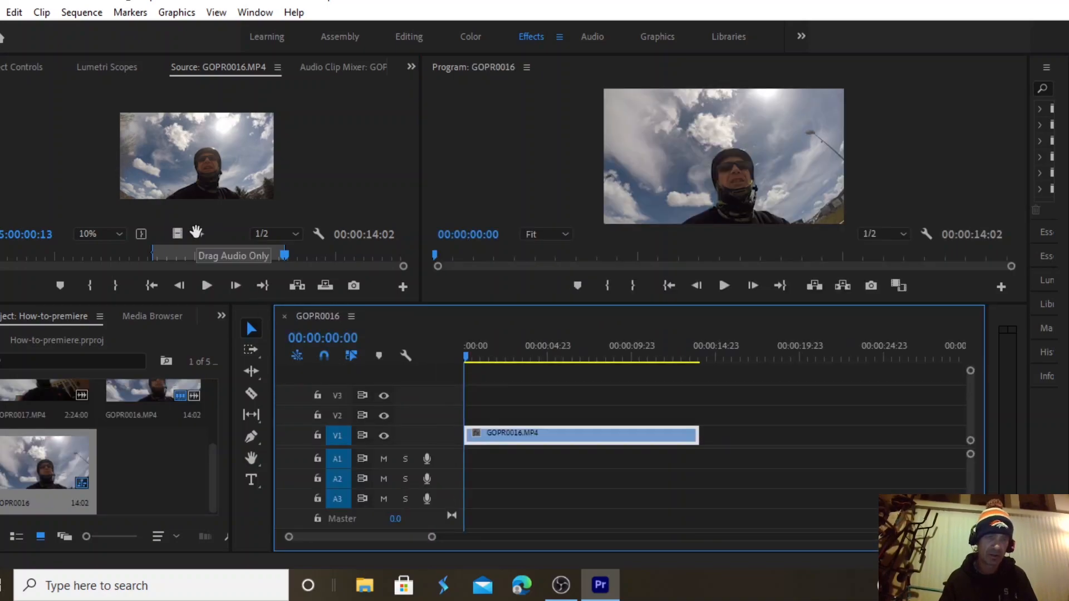
- Shorten the marked section of GOPR0016.MP4 in the source monitor to about 3:14 by moving its out point earlier
click(188, 129)
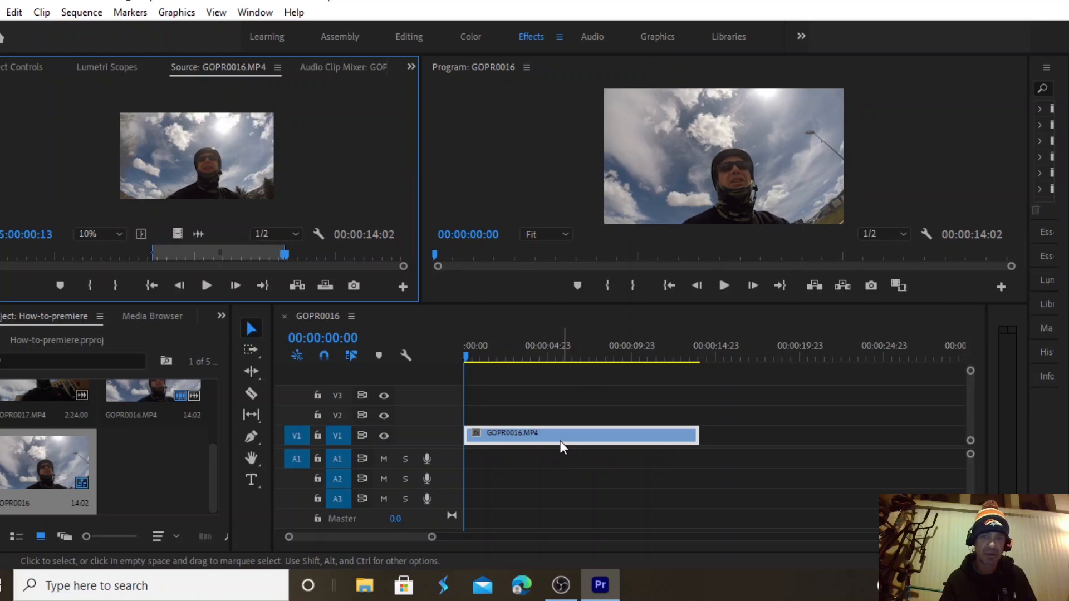
click(214, 457)
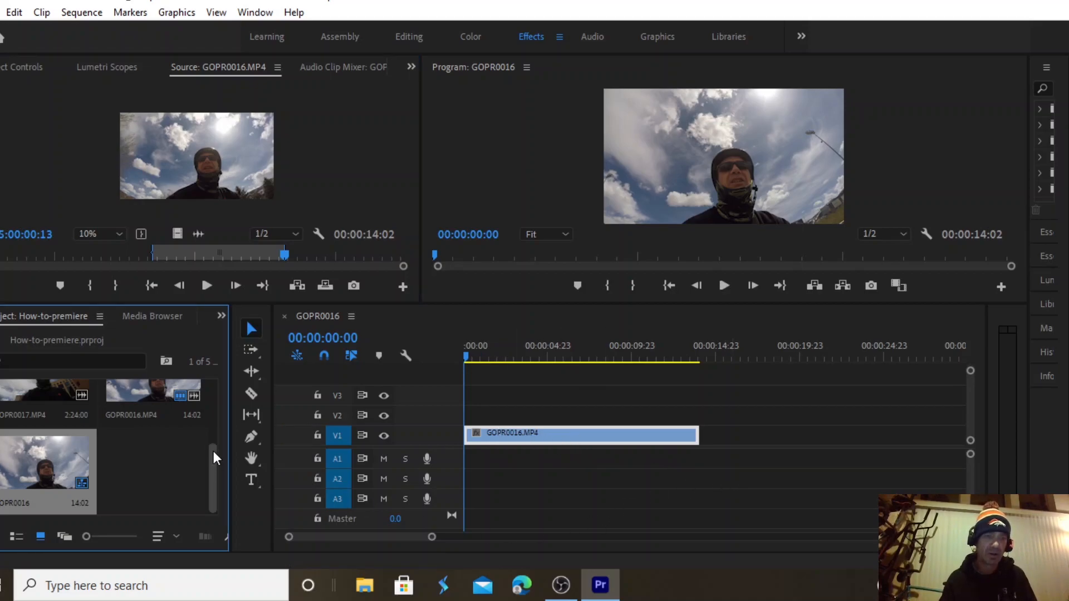
drag(214, 466, 206, 510)
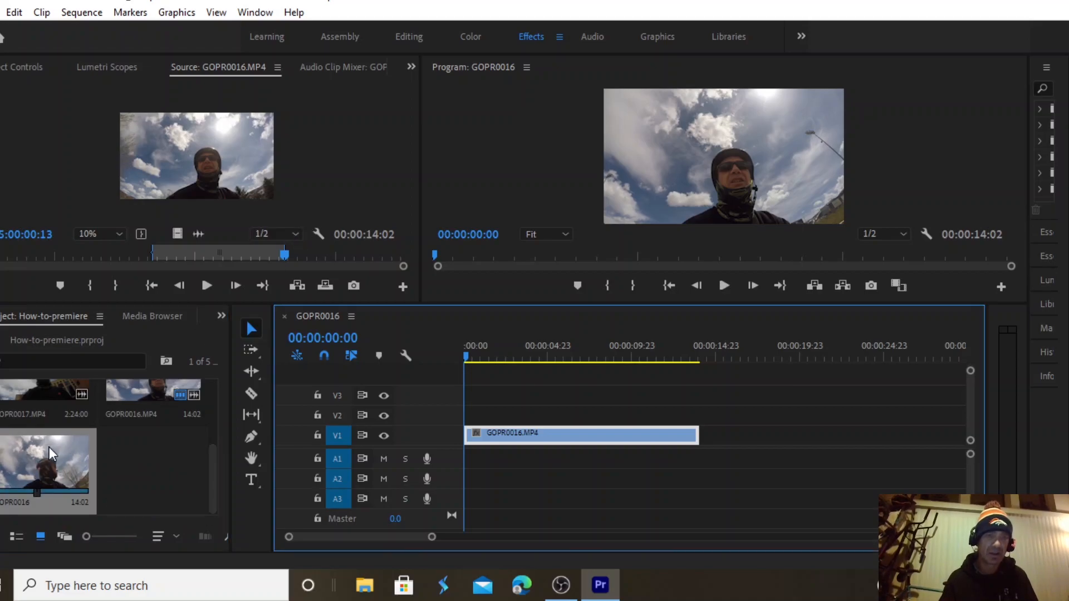
drag(284, 254, 186, 253)
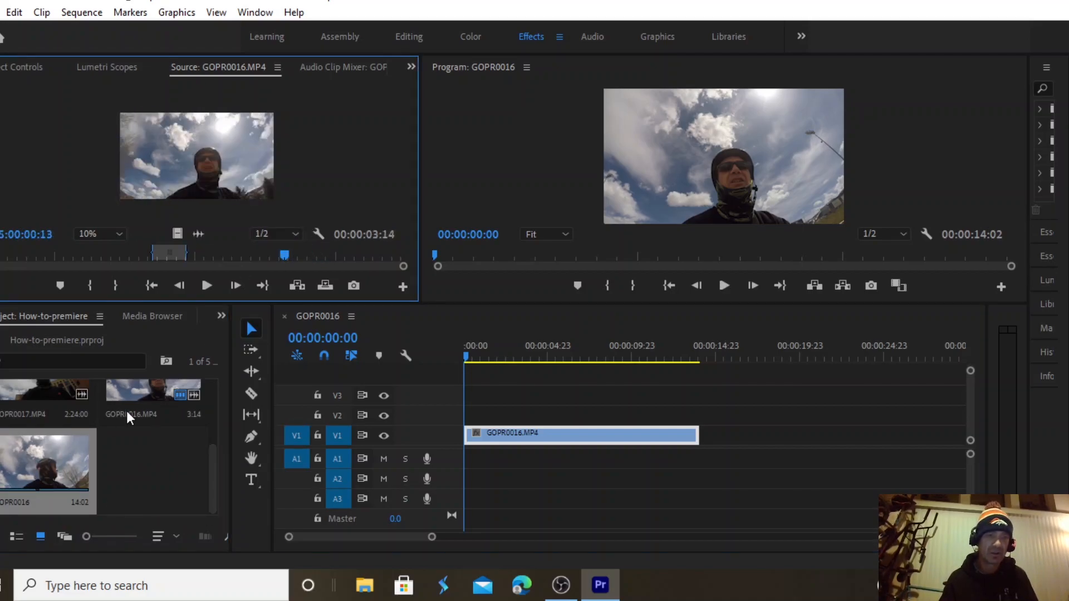
click(144, 387)
drag(268, 262, 147, 254)
- Mark a section about 22 seconds long in GOPR0017.MP4 and place only its video directly after GOPR0016.MP4 on V1
double_click(55, 388)
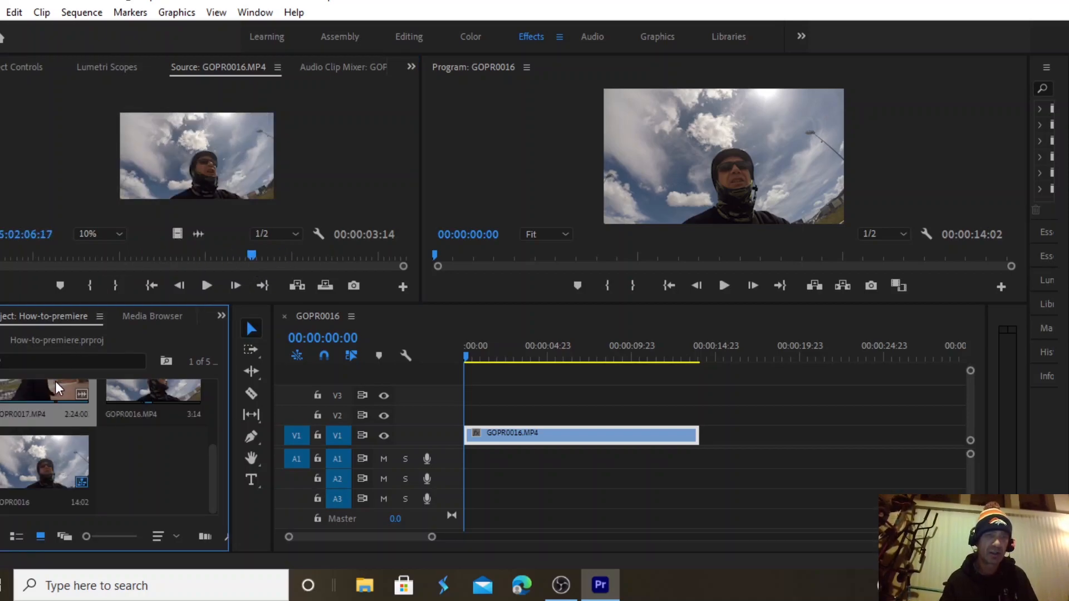
drag(255, 254, 167, 248)
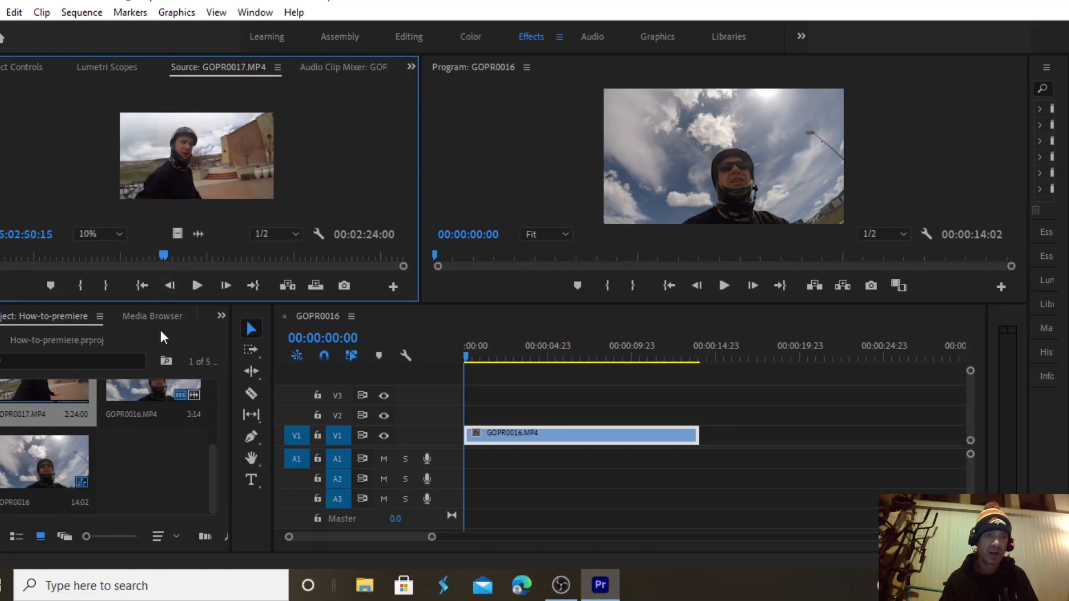
key(i)
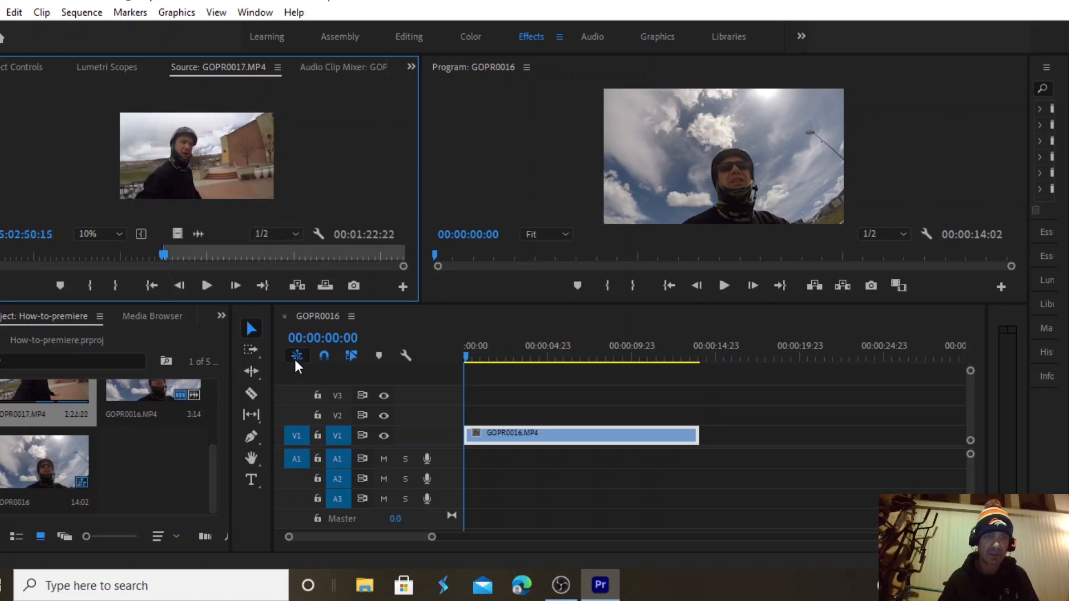
drag(168, 254, 231, 250)
key(o)
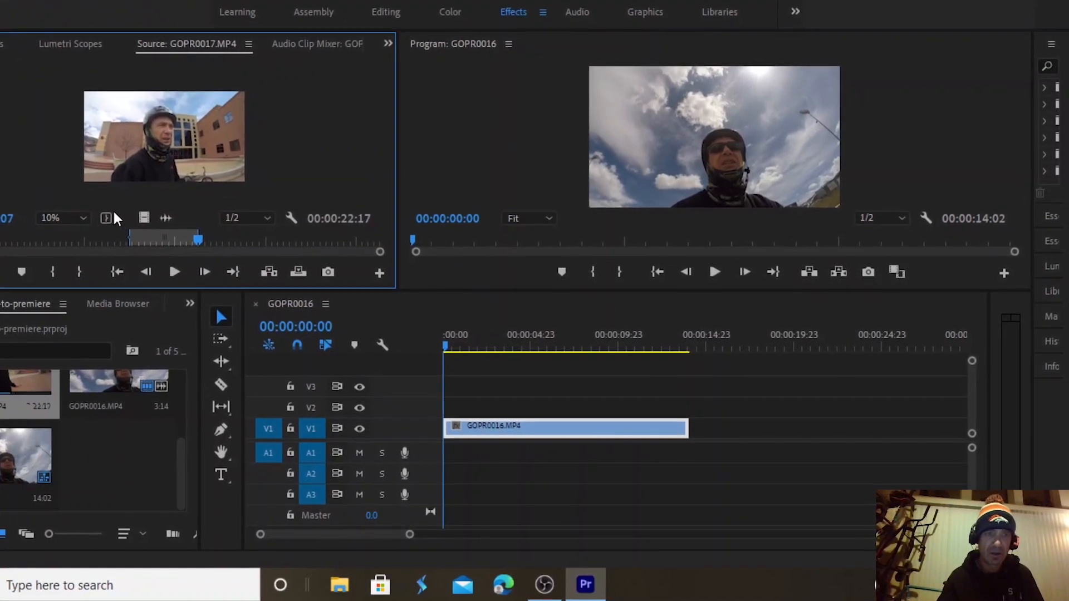
drag(127, 210, 673, 433)
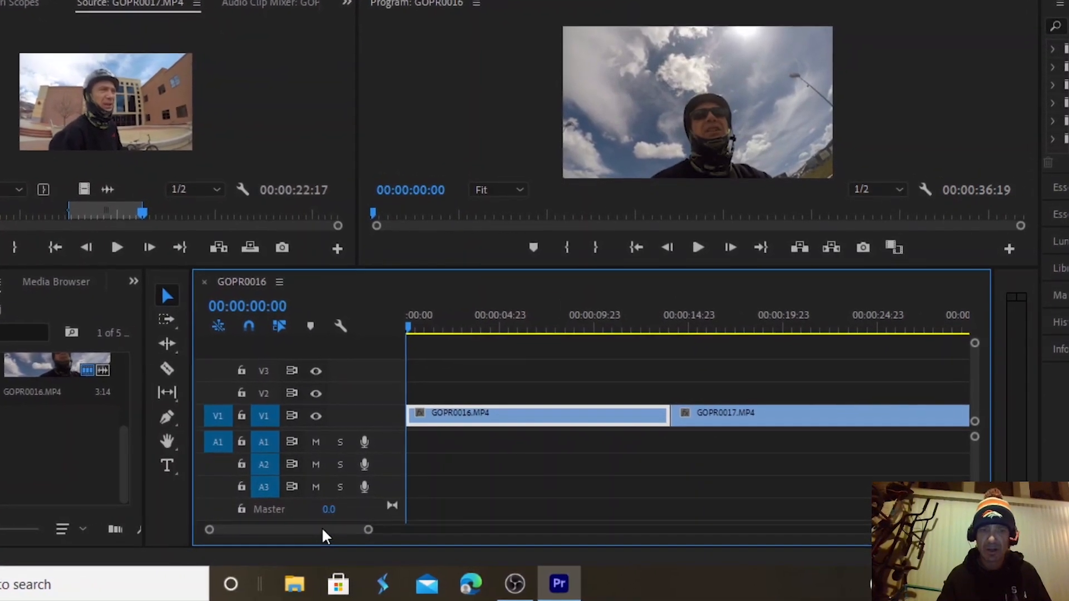
- Trim the end of the GOPR0017.MP4 clip on V1 so the clip is about 4 seconds long
mouse_move(323, 524)
mouse_down()
mouse_move(390, 527)
mouse_move(303, 526)
mouse_up()
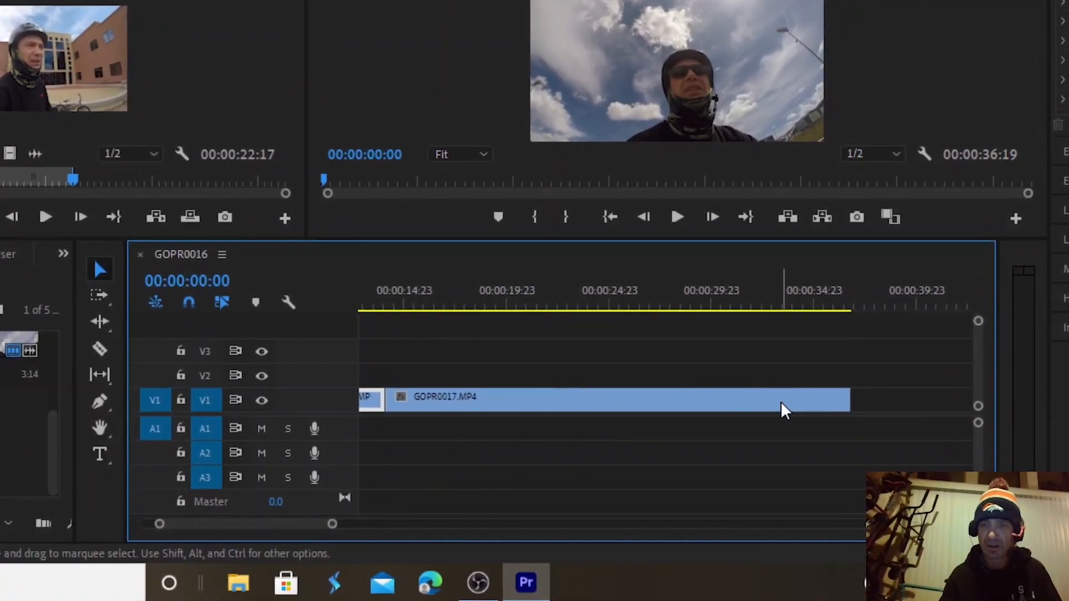
click(780, 400)
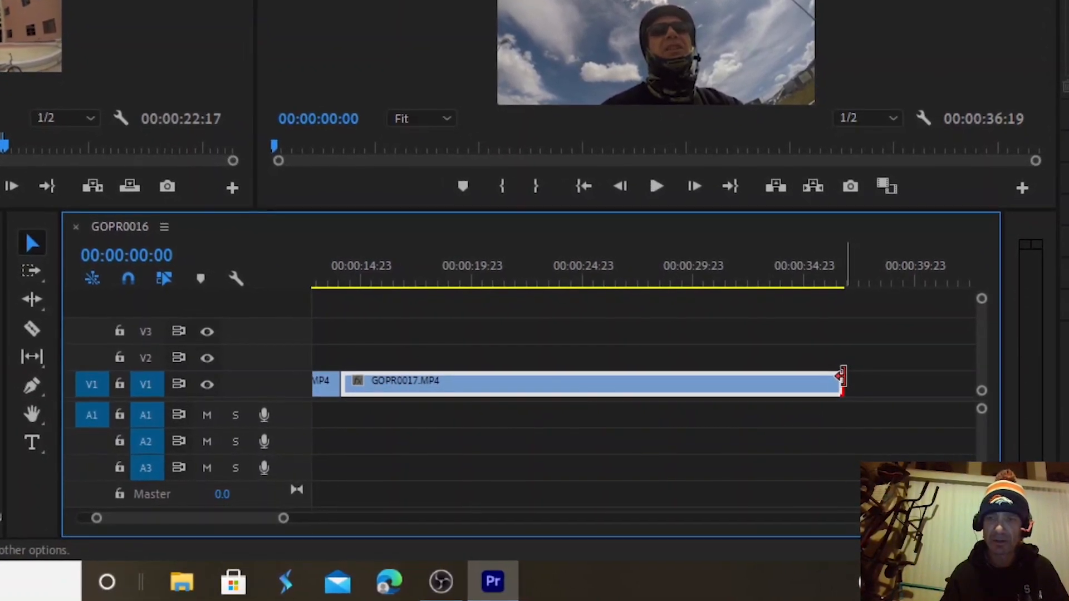
drag(842, 379, 483, 374)
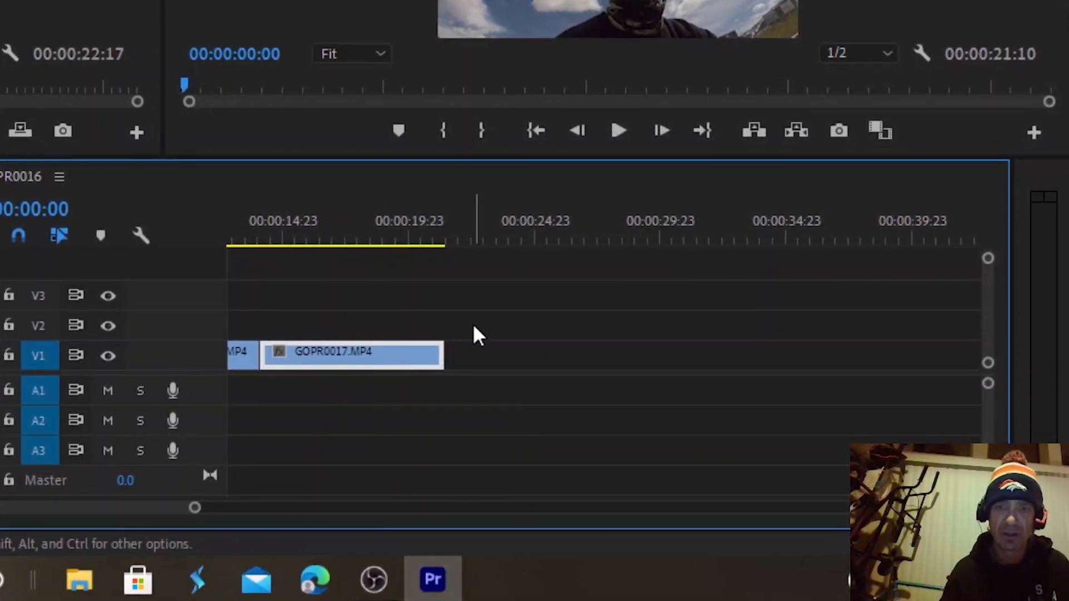
drag(440, 351, 359, 352)
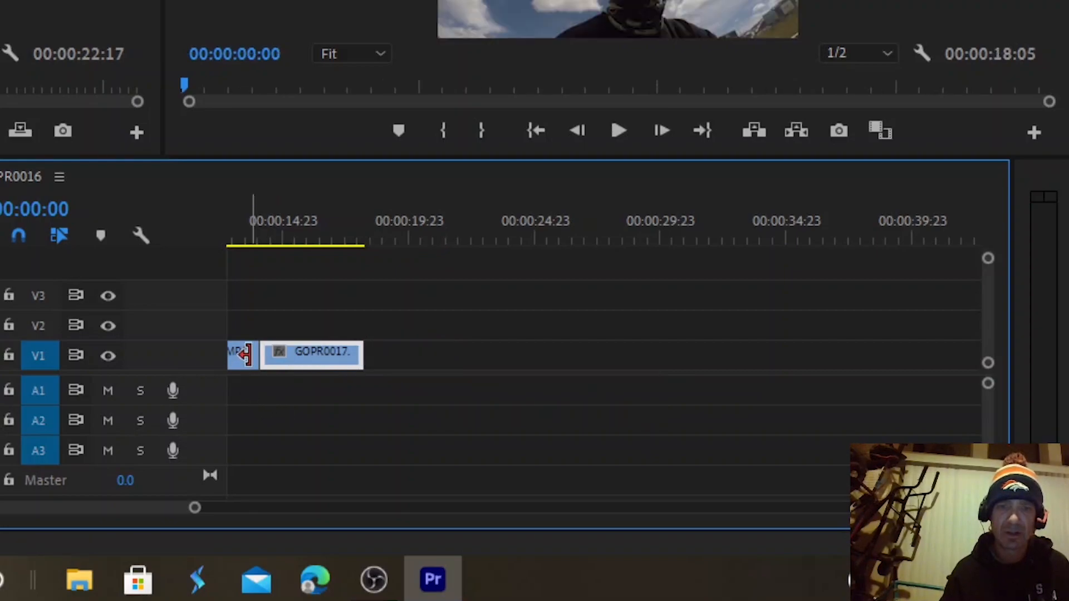
- Trim the end of GOPR0016.MP4 on V1 to about 6.5 seconds and move GOPR0017.MP4 up against it to close the gap
mouse_move(194, 512)
mouse_down()
mouse_move(110, 499)
mouse_move(268, 508)
mouse_move(207, 501)
mouse_up()
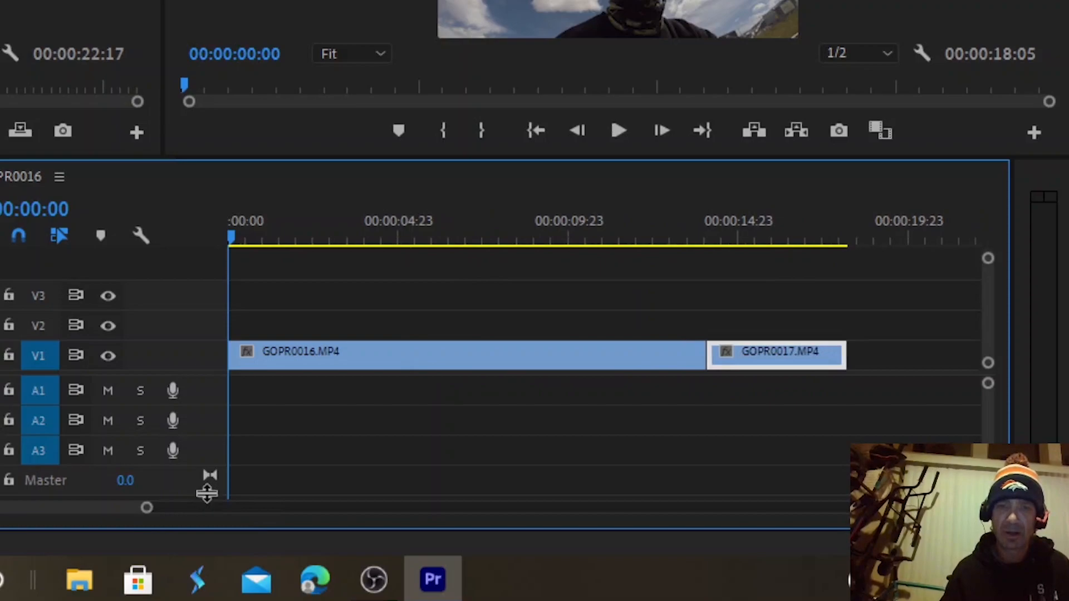
click(583, 366)
drag(699, 350, 443, 352)
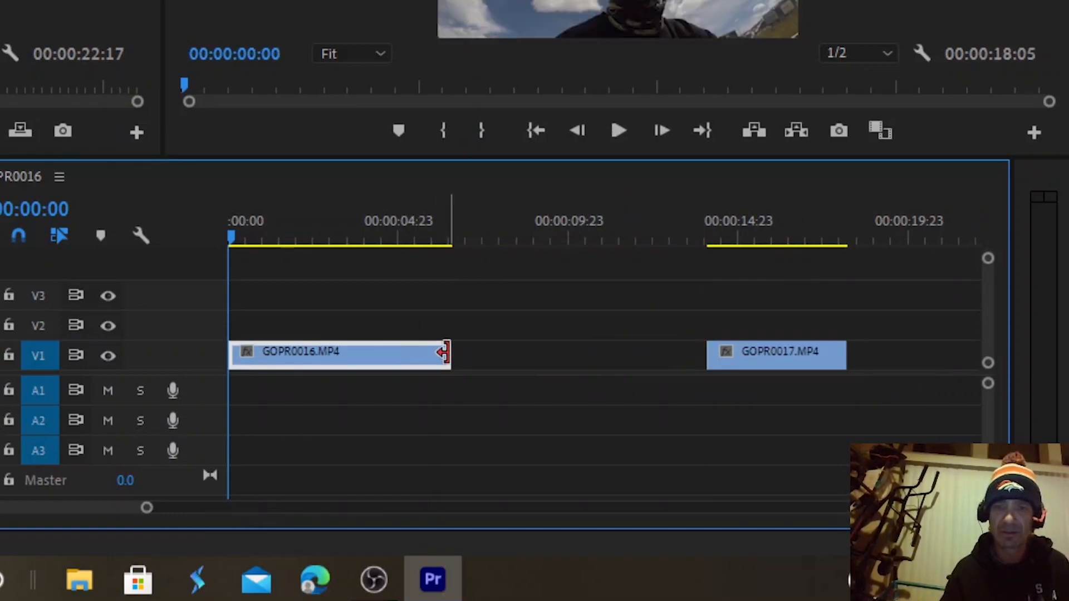
drag(785, 362, 535, 372)
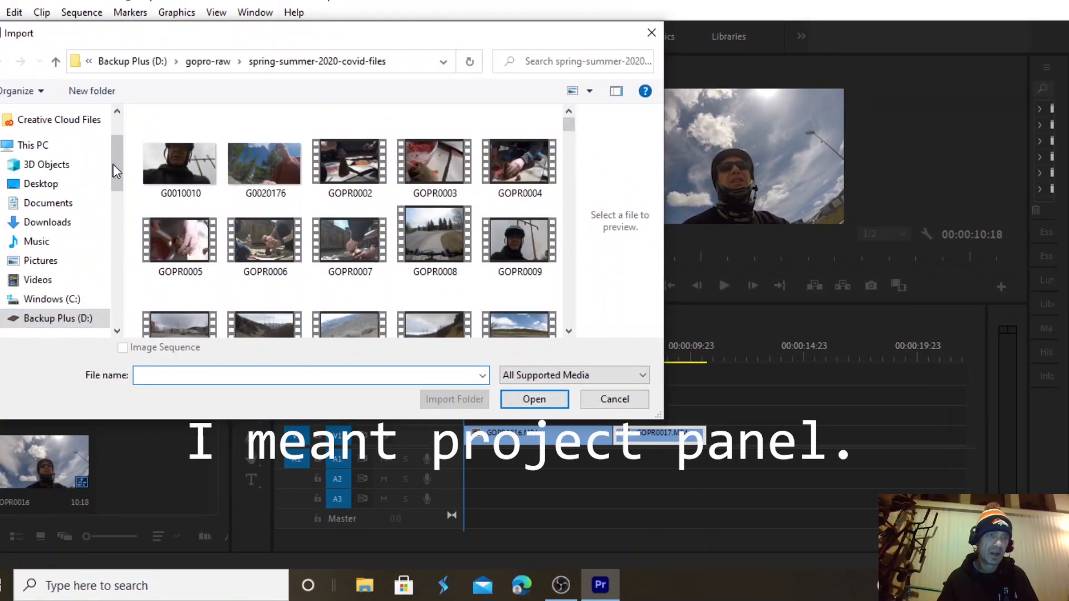
- Import the Chill Hip Hop - AShamaluevMusic MP3 from the 1_audio-files folder on the Backup Plus (D:) drive
drag(114, 165, 123, 183)
scroll(123, 183, down, 2)
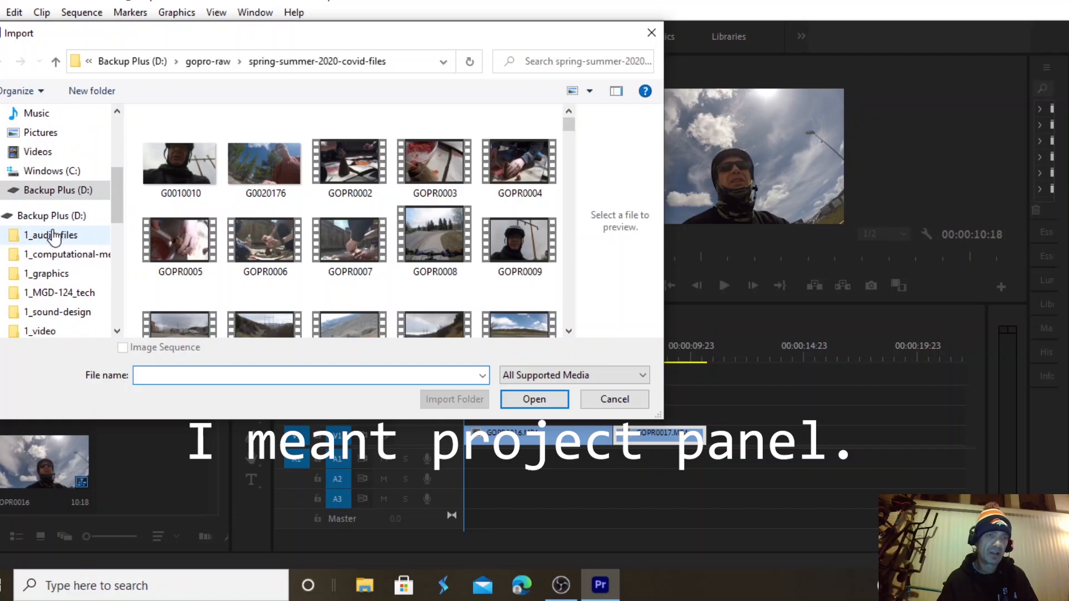
click(53, 238)
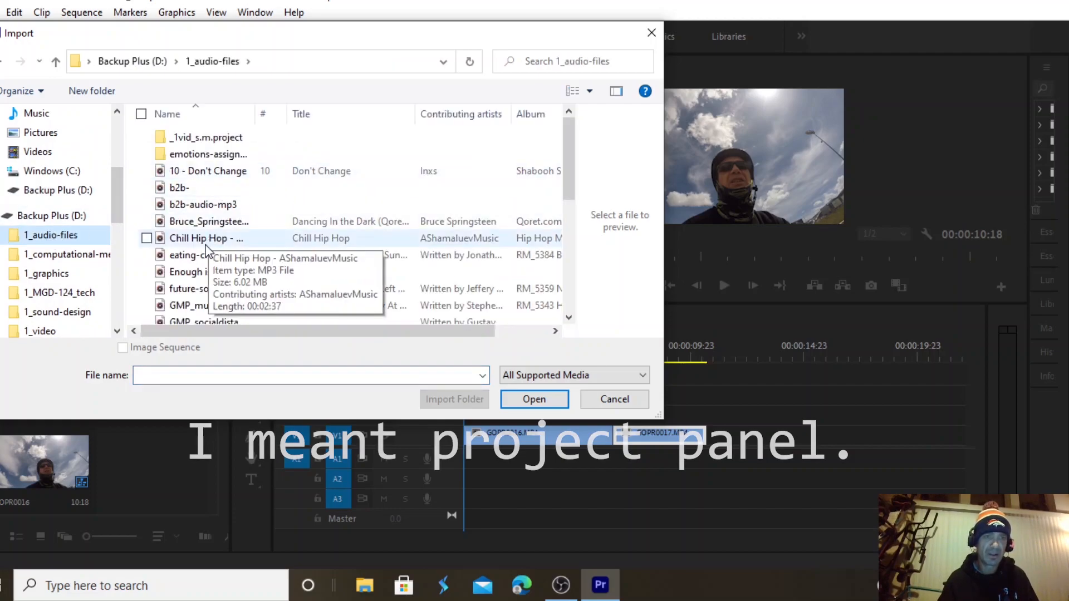
double_click(206, 240)
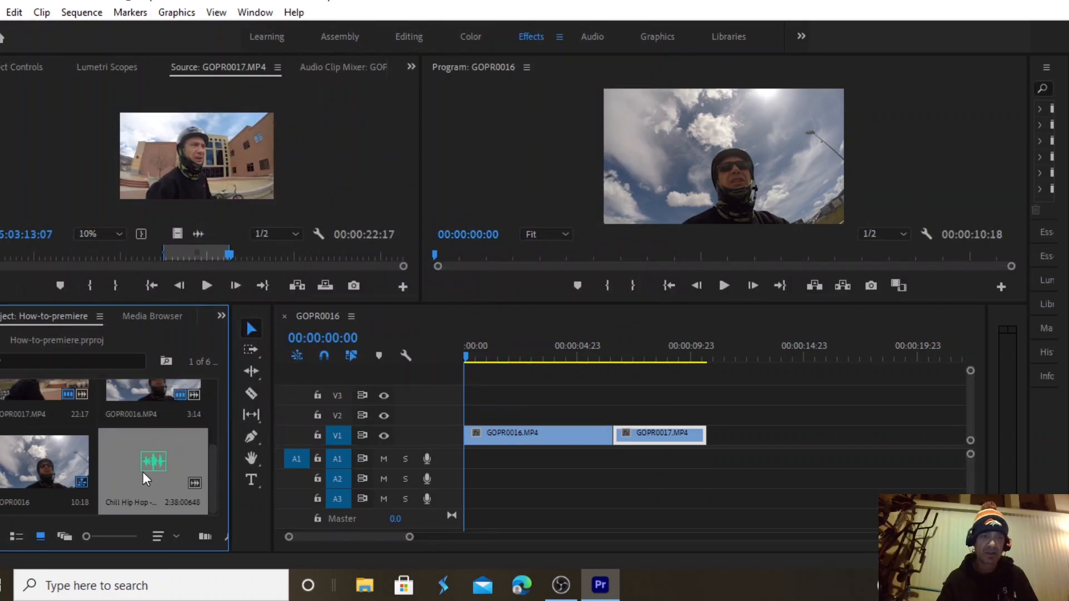
- Load the Chill Hip Hop track into the source monitor, mark an in point at 00;00;15;03 and place it at the start of A1
drag(143, 469, 199, 270)
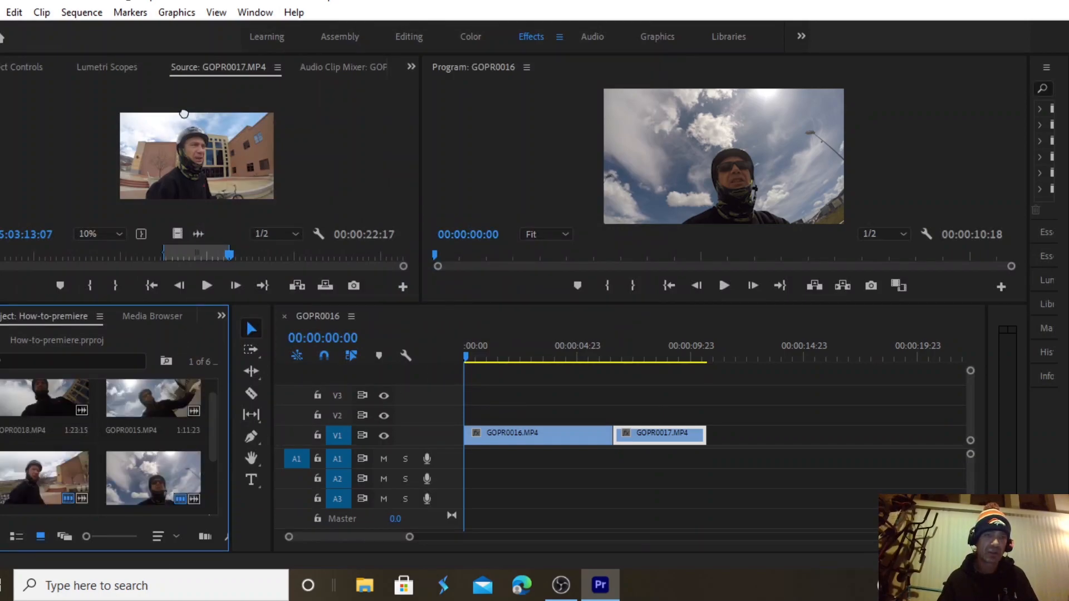
drag(175, 153, 175, 152)
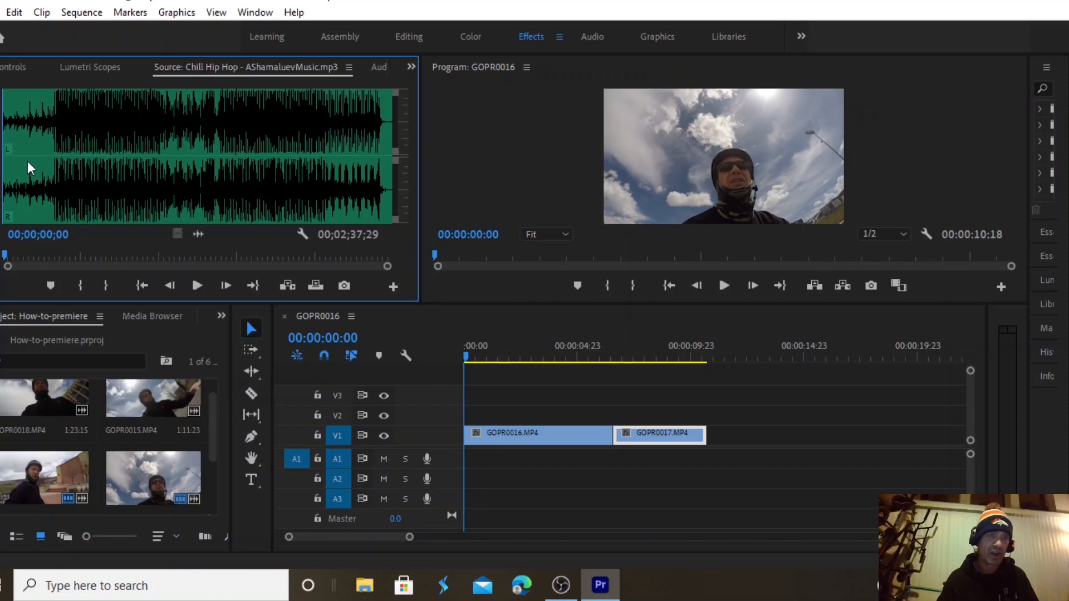
drag(11, 255, 40, 259)
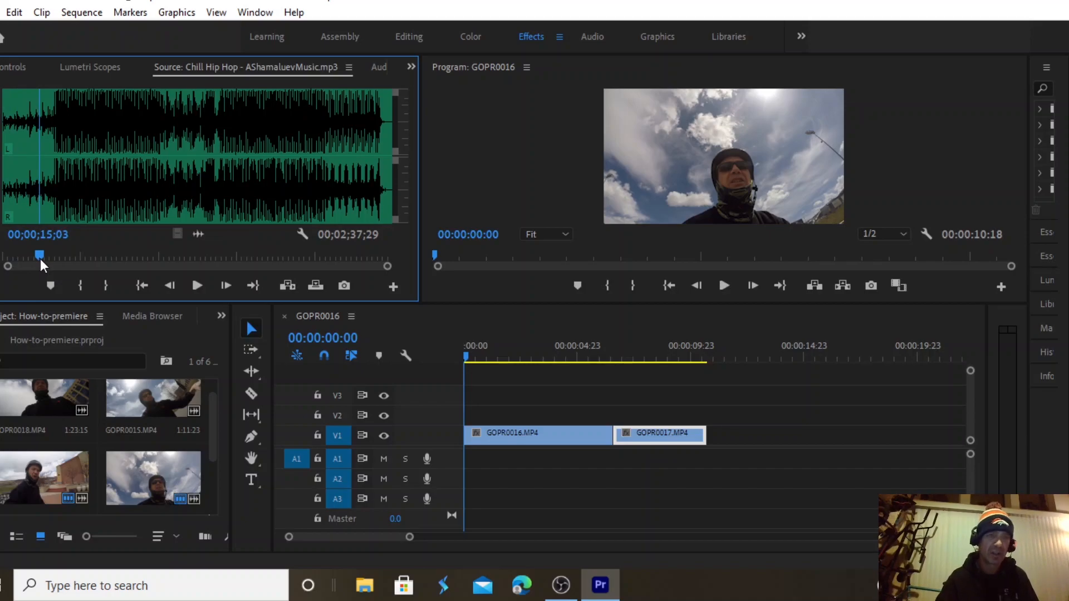
key(i)
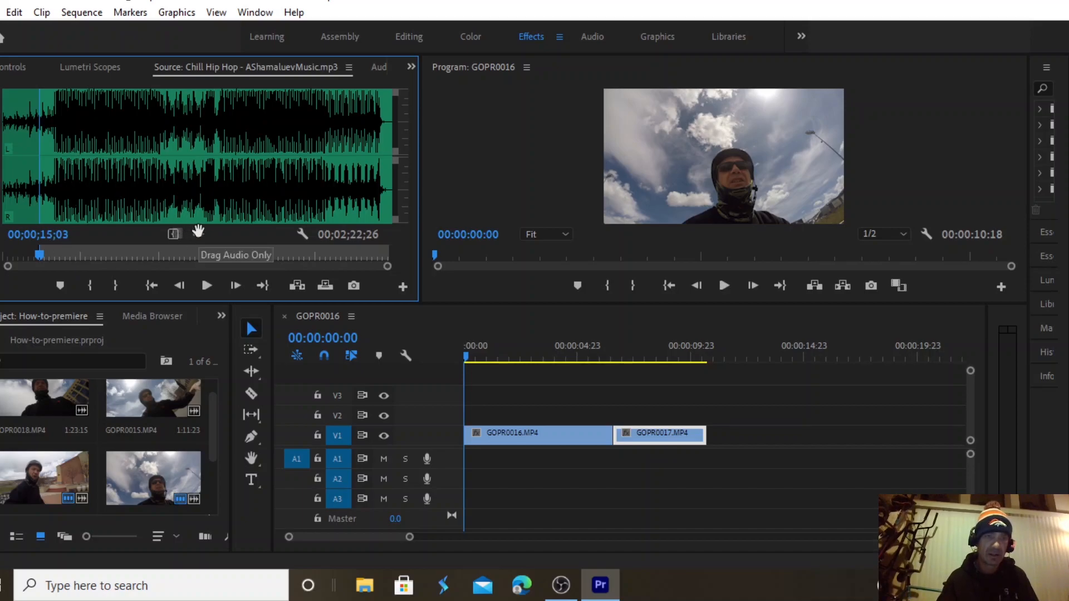
drag(510, 441, 453, 462)
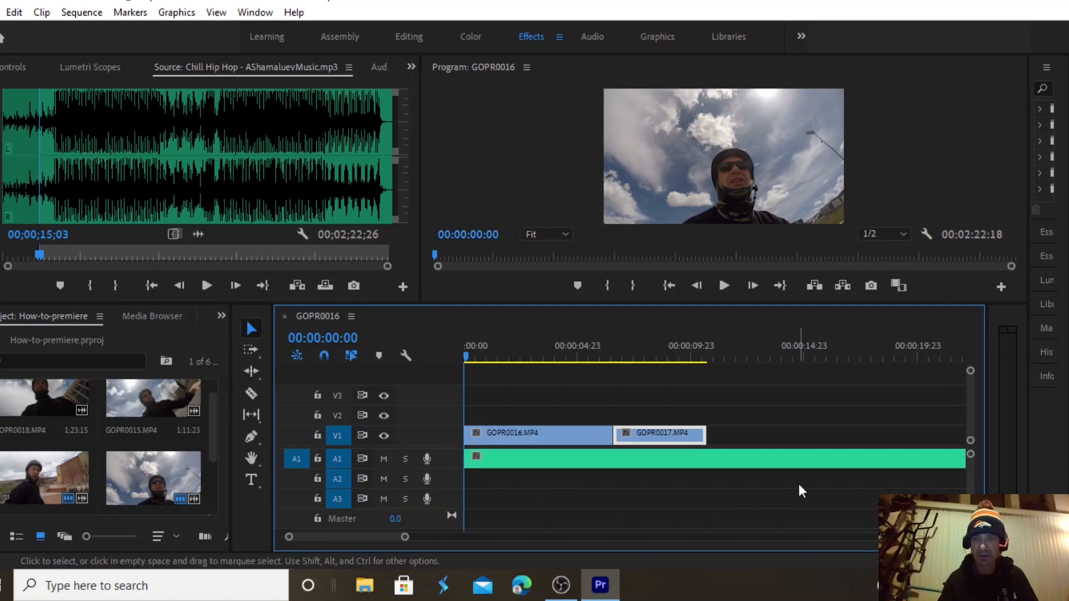
- Trim the end of the music clip on A1 to line up with the end of GOPR0017.MP4 and play back the sequence
click(793, 459)
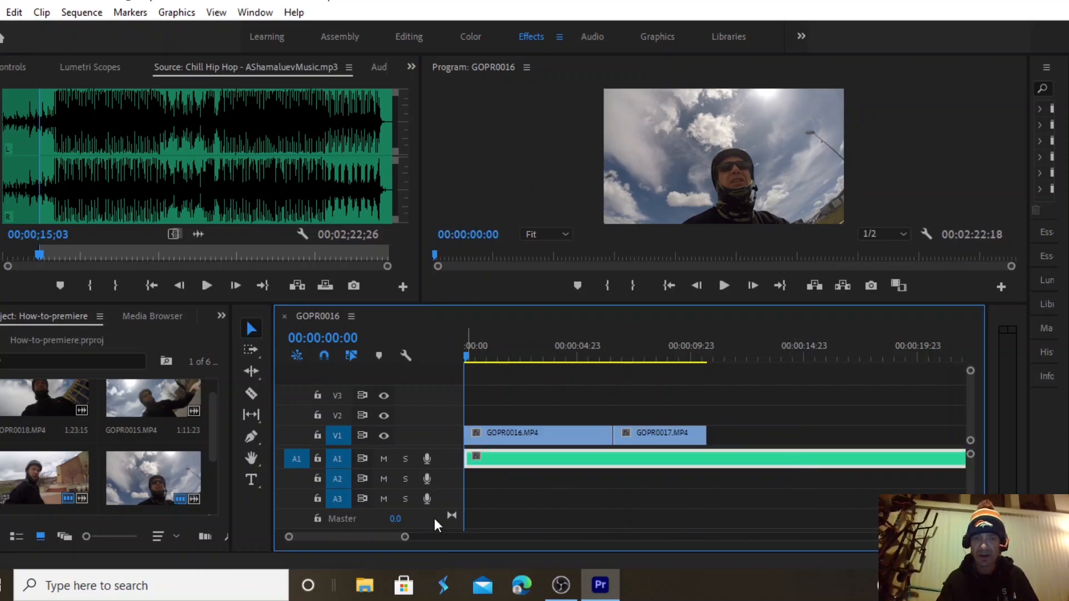
drag(356, 542, 452, 552)
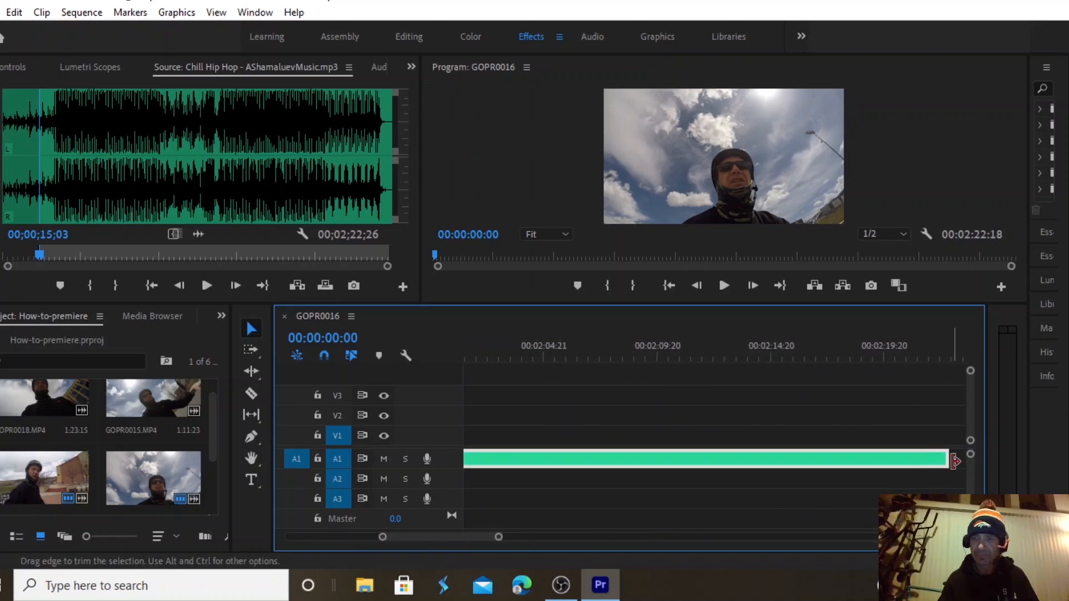
drag(953, 458, 822, 459)
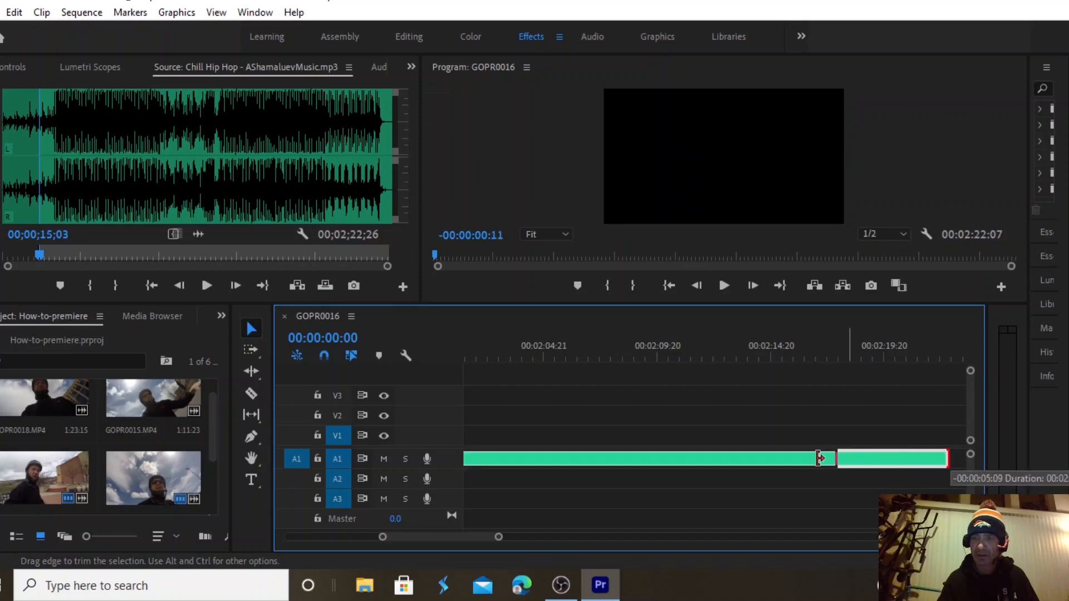
drag(604, 453, 609, 475)
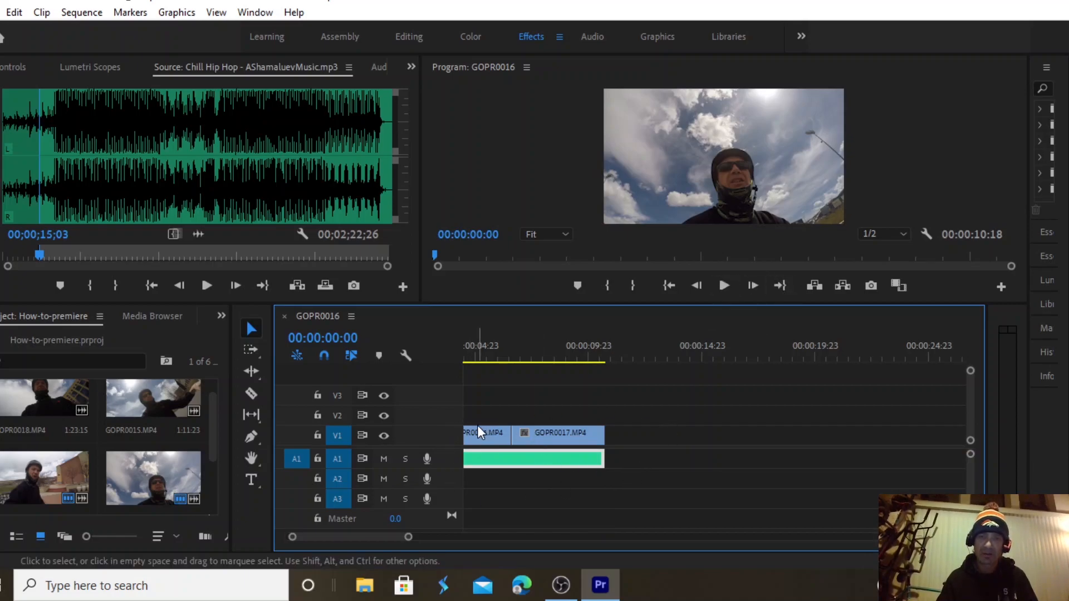
click(725, 285)
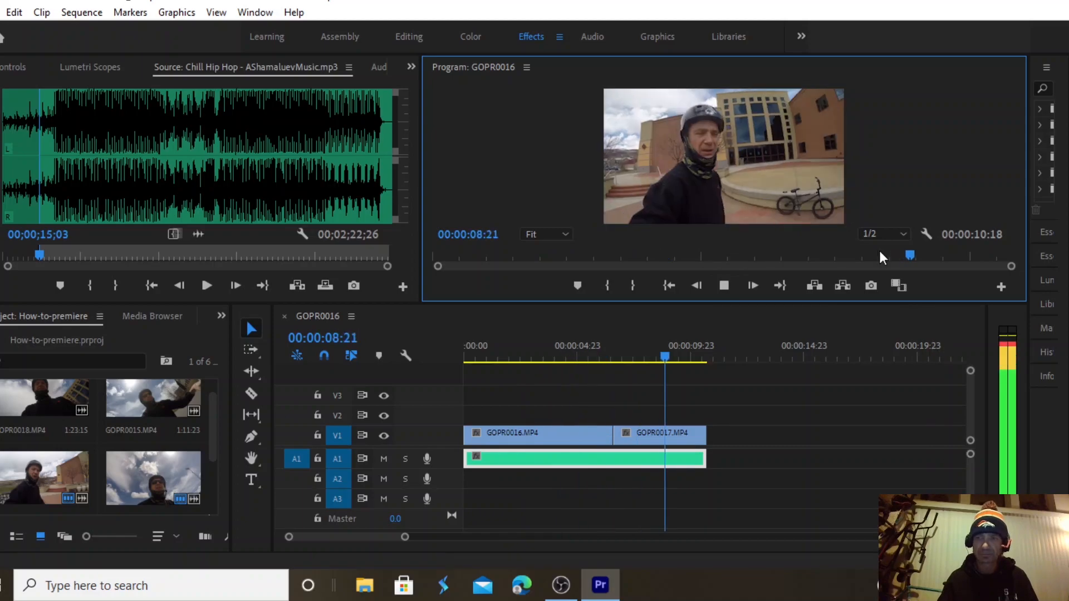
click(723, 286)
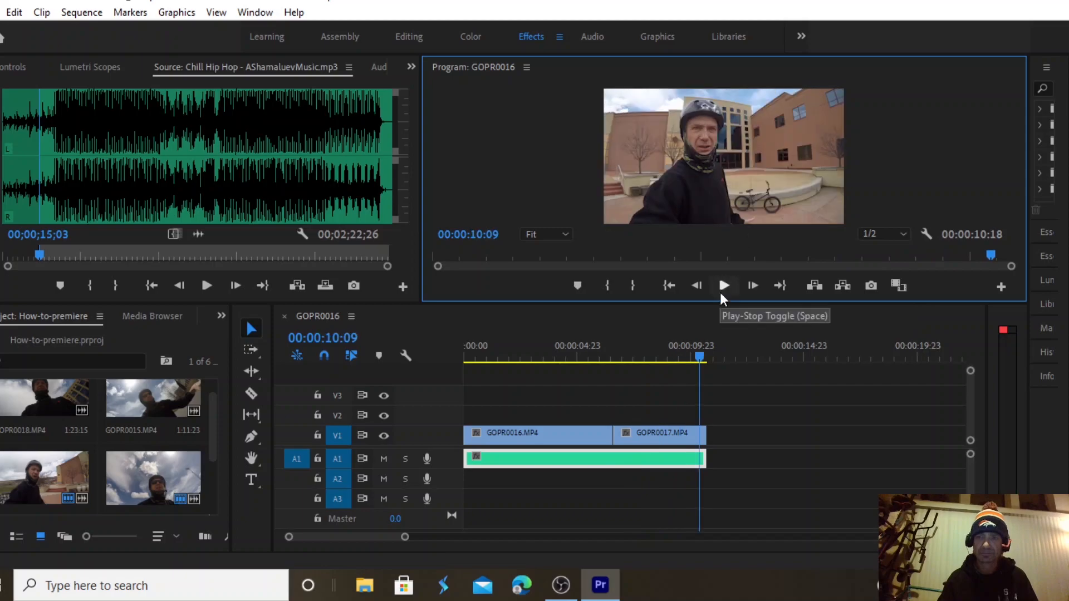
- Adjust the audio gain of the music clip on A1 by -5.7 dB and play back the end of the sequence
right_click(556, 460)
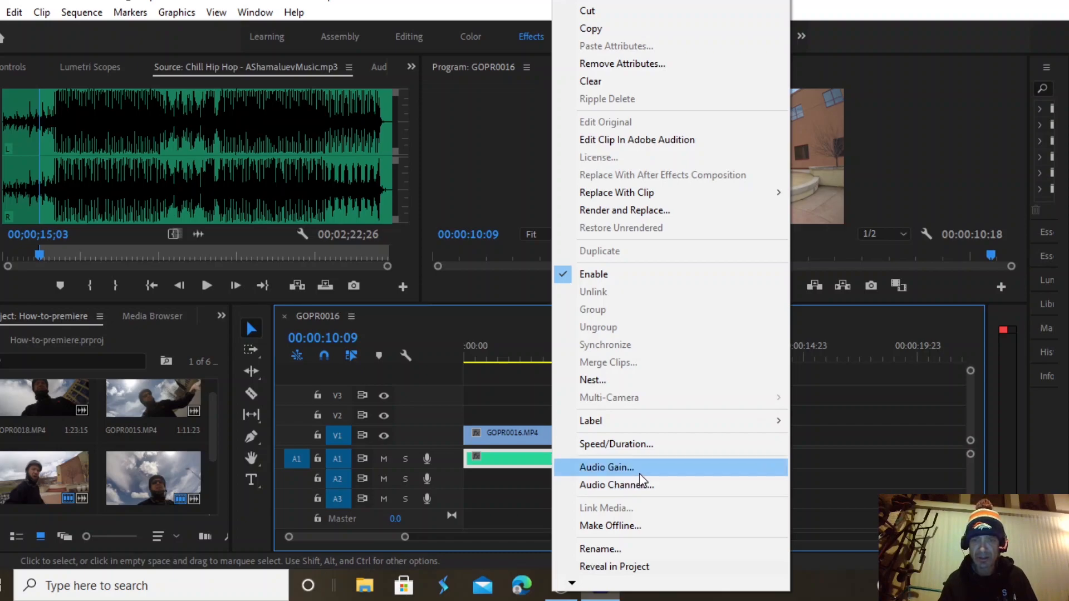
click(533, 456)
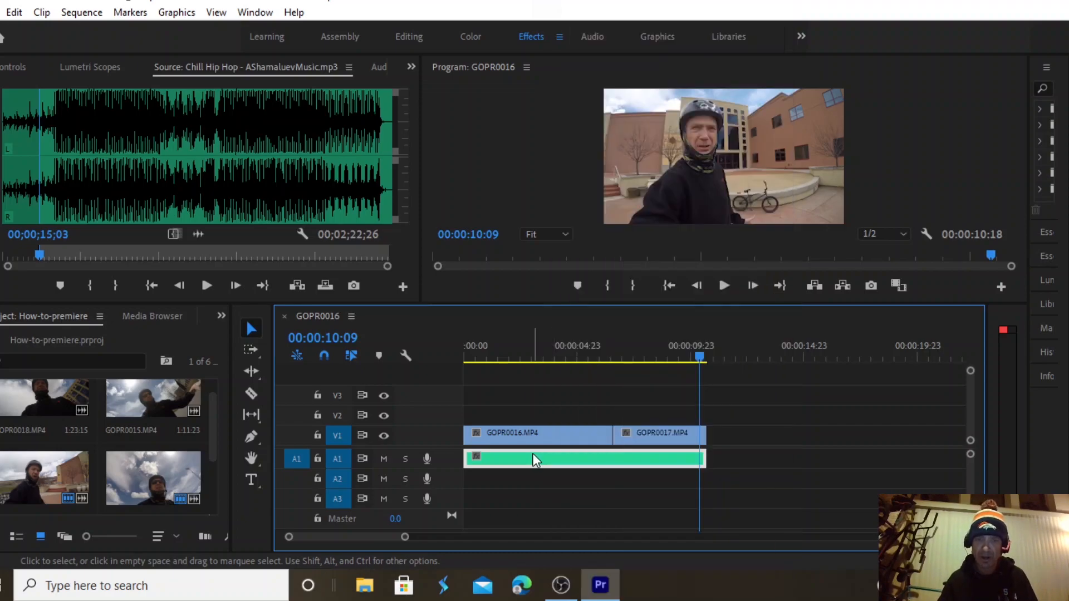
right_click(533, 455)
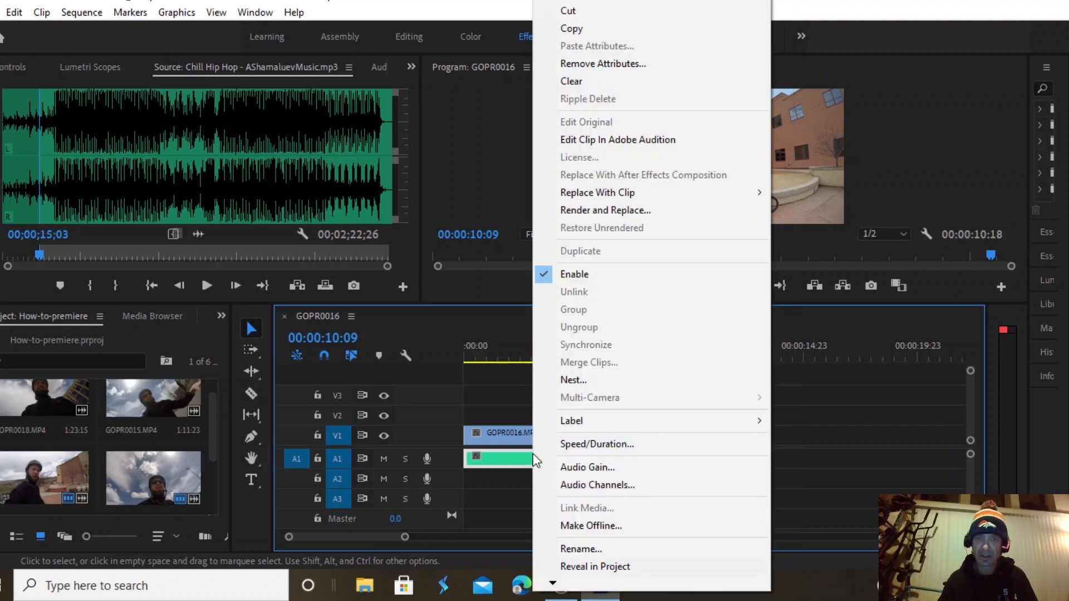
click(637, 471)
key(Down)
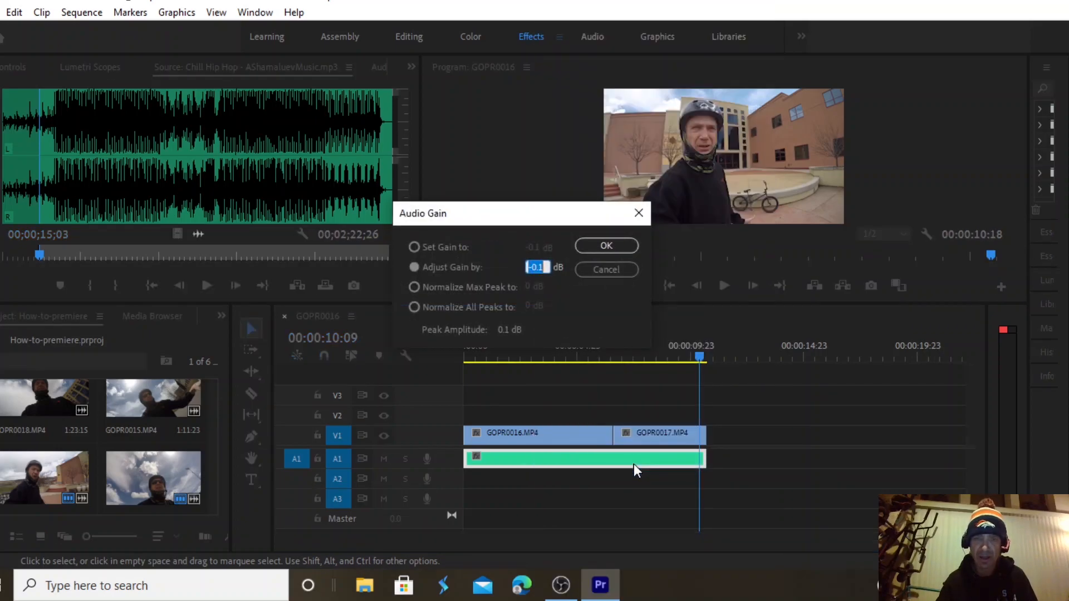
key(Down)
key(Down)
key(Down)
key(Down)
key(Down)
key(Down)
key(Down)
key(Down)
key(Down)
key(Down)
key(Down)
key(Down)
key(Down)
key(Down)
key(Down)
key(Down)
key(Down)
key(Down)
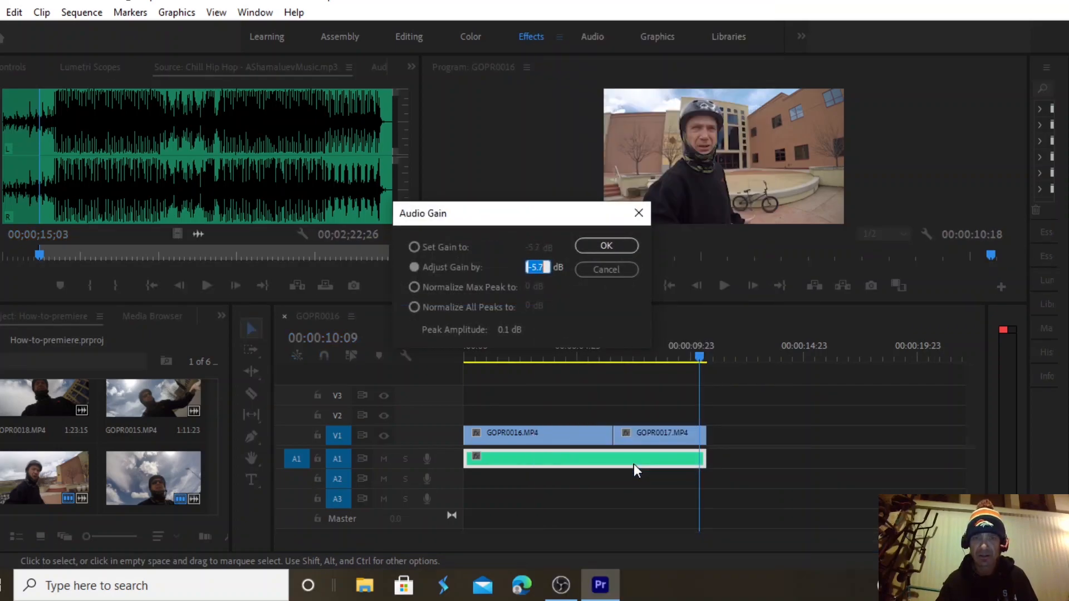
click(613, 245)
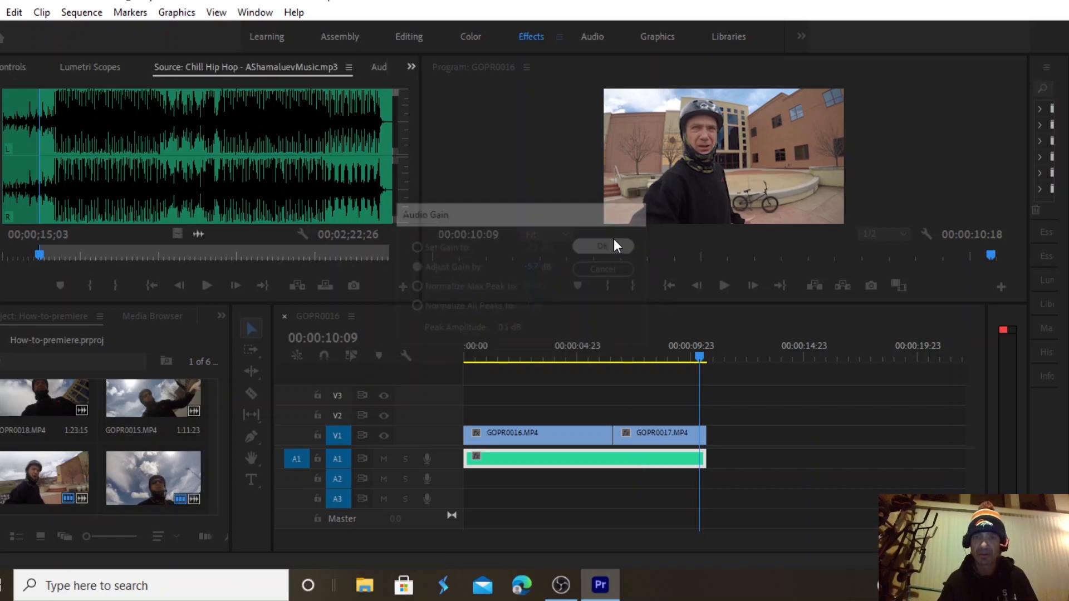
click(724, 285)
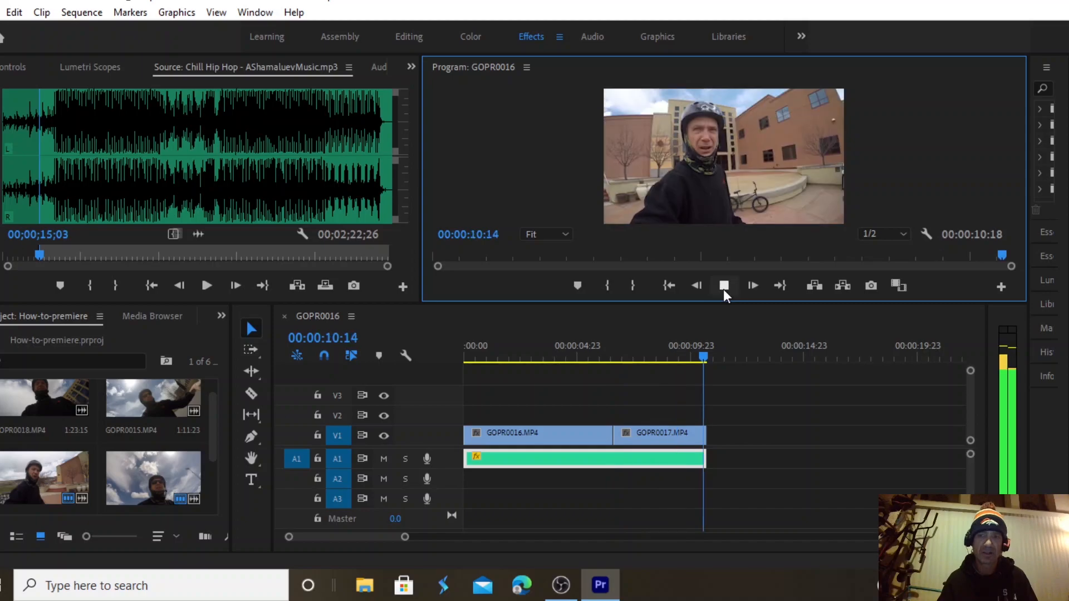
click(526, 324)
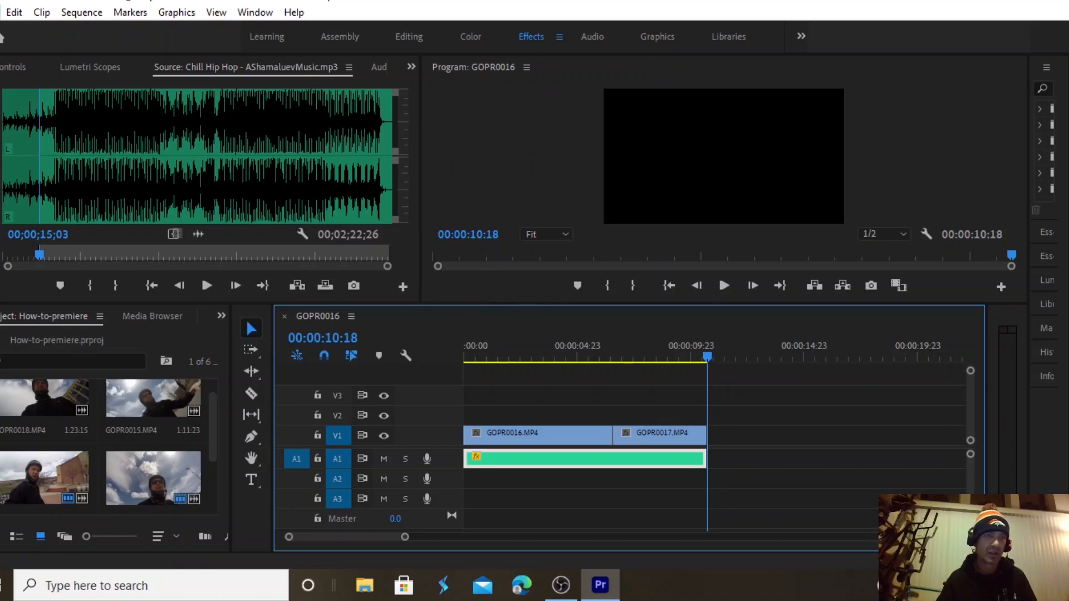
click(1, 13)
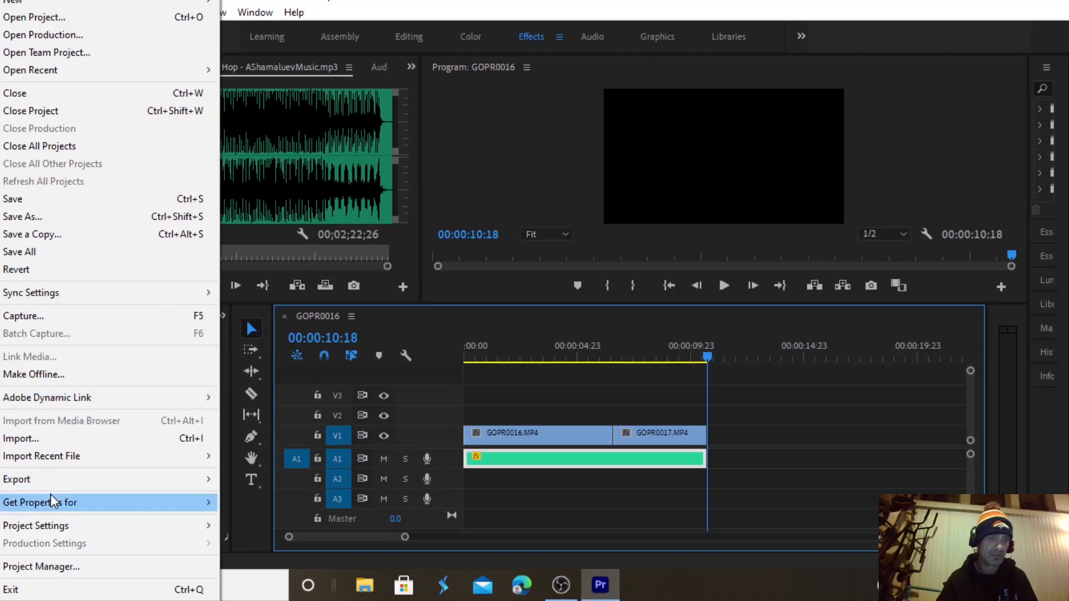
mouse_move(114, 485)
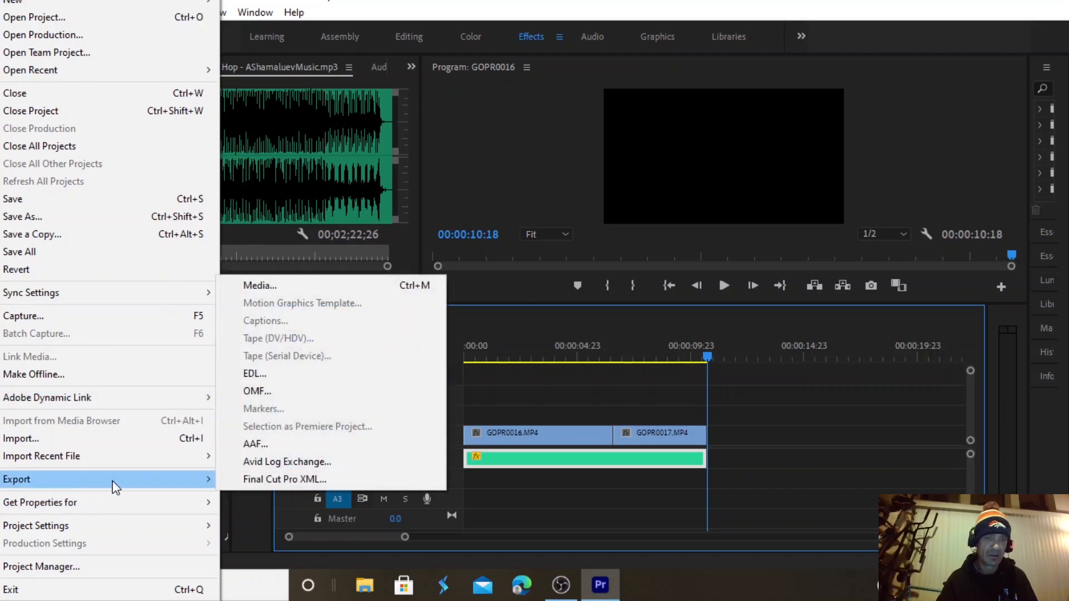
click(304, 282)
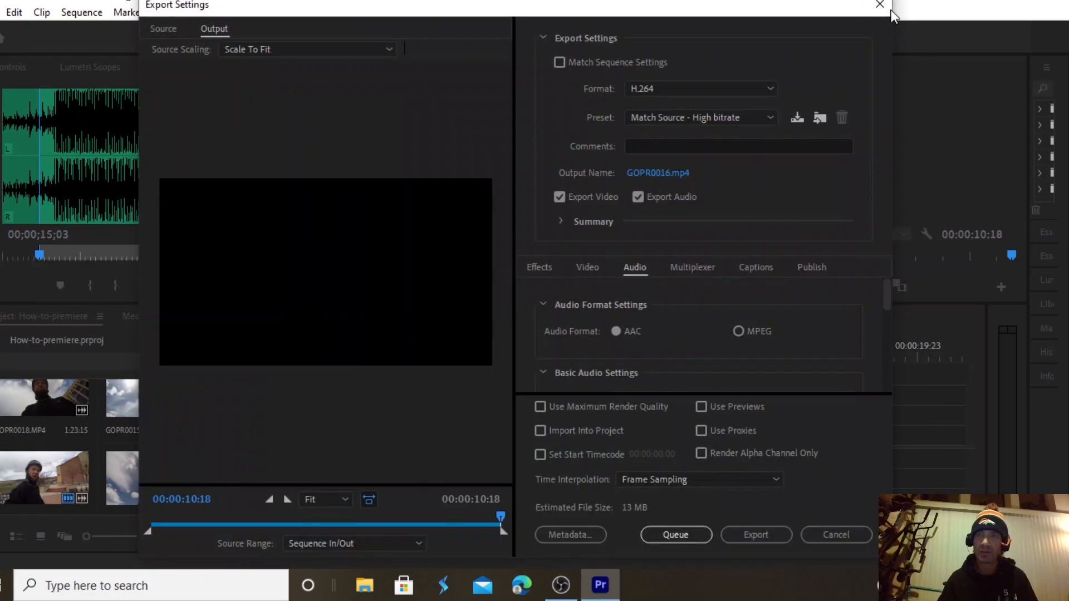
click(881, 6)
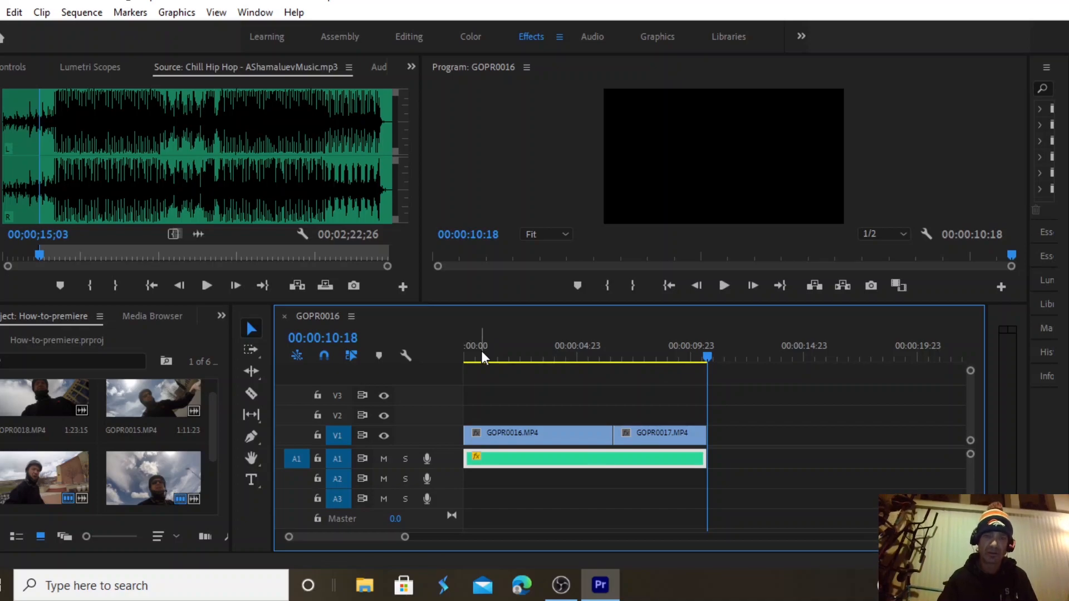
- Open the media export settings for the sequence and choose the YouTube 1080p Full HD preset with the H.264 format
key(ctrl+m)
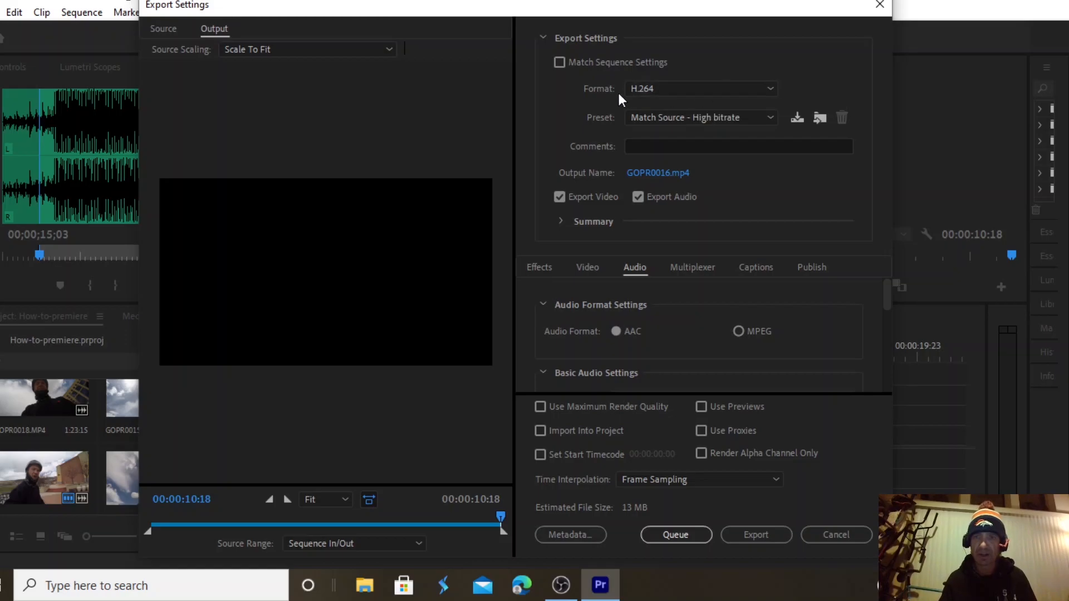
click(771, 118)
drag(831, 221, 816, 389)
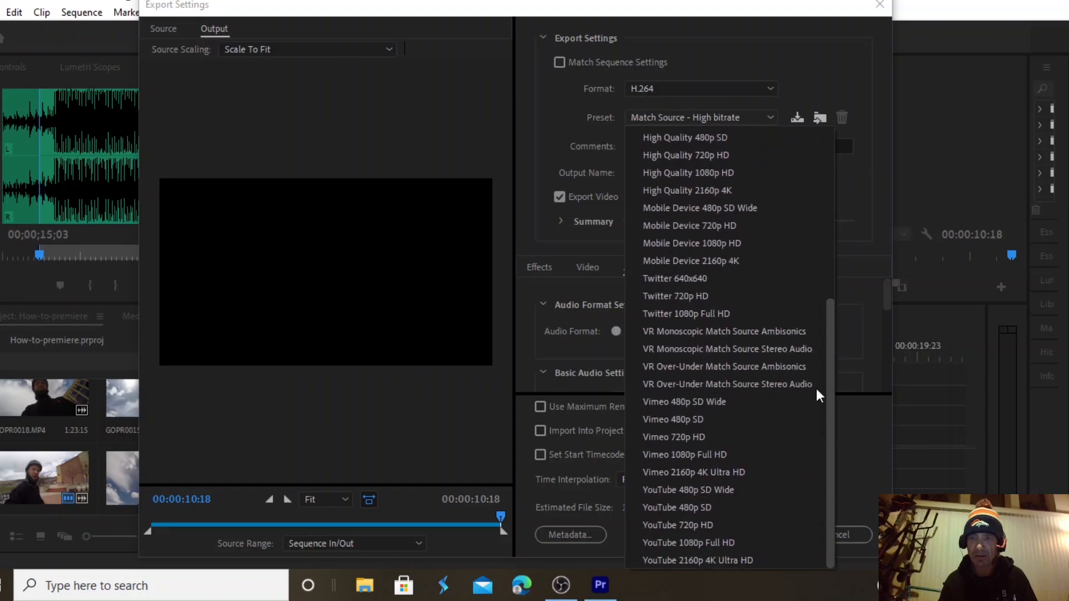
click(721, 542)
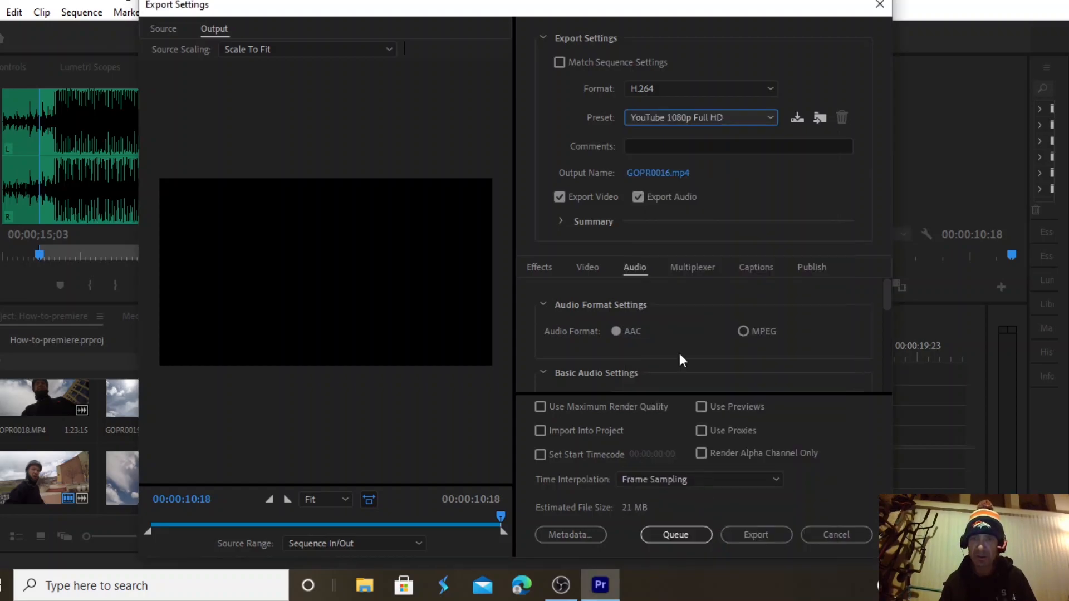
- Choose the 8-obs-how-to folder inside 1_computational-media on the Backup Plus (D:) drive as the export destination
click(662, 171)
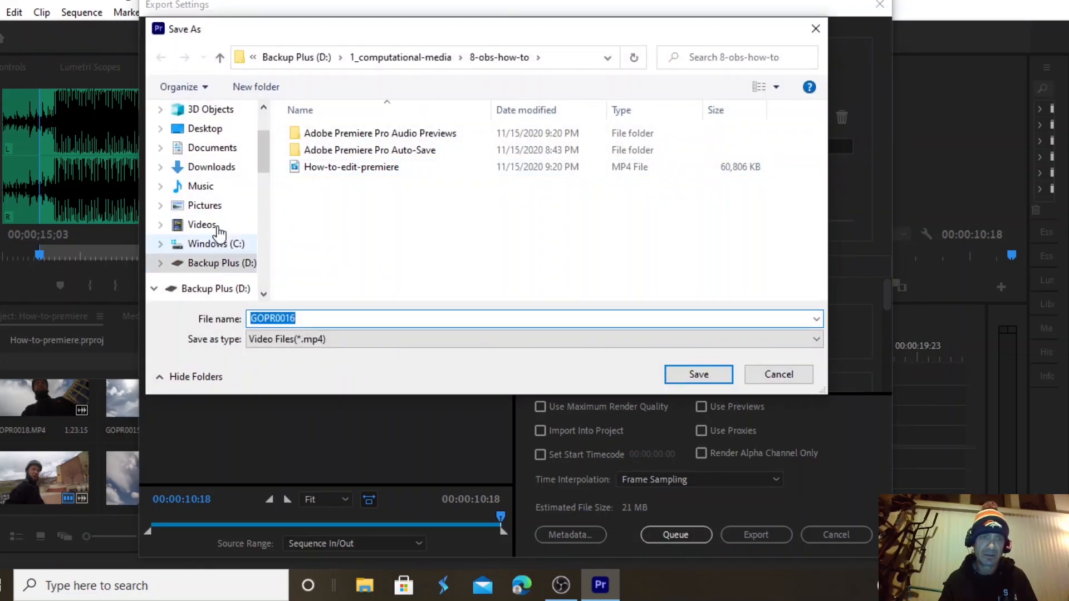
drag(265, 156, 262, 188)
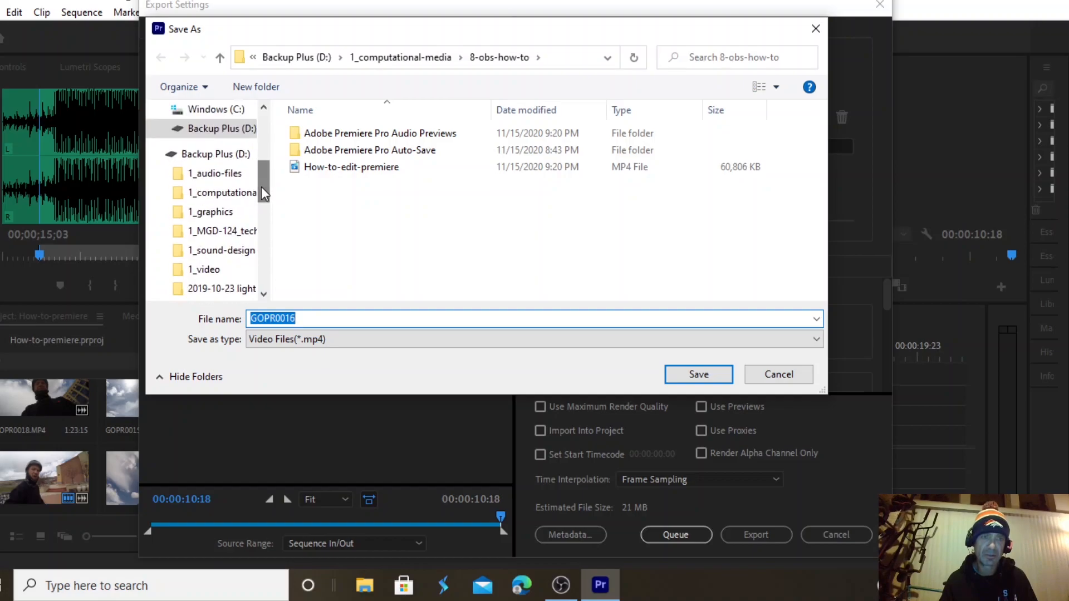
click(223, 192)
click(359, 251)
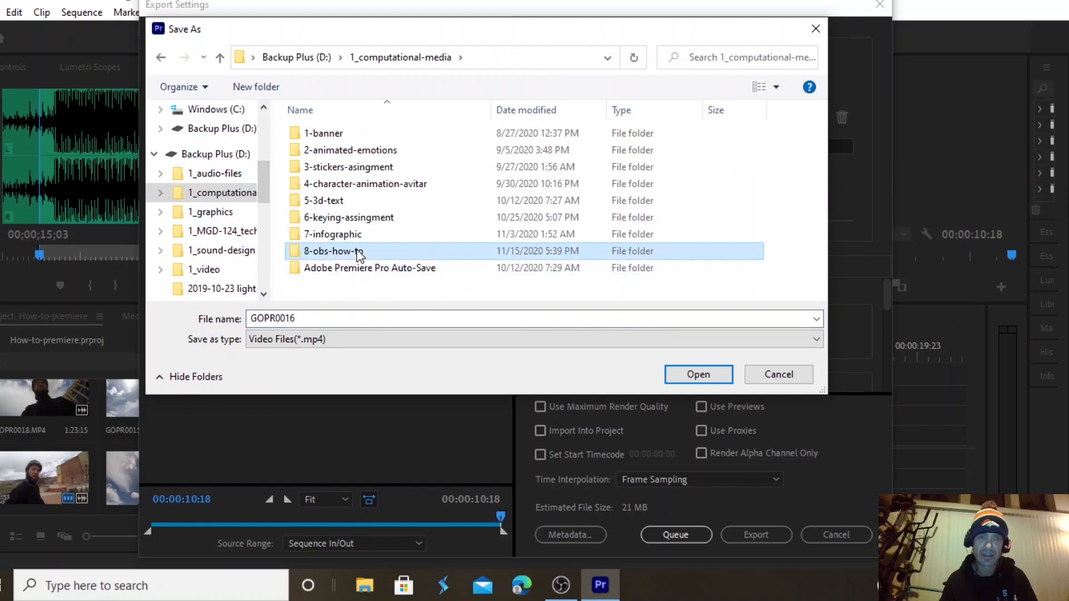
click(705, 379)
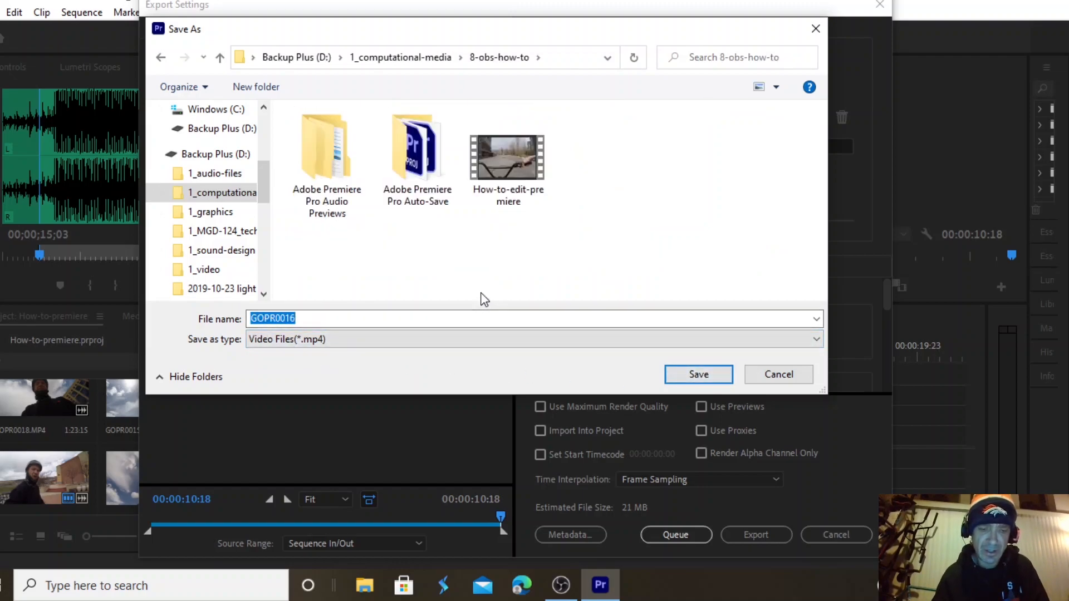
- Name the output file how-to-premiere-edit.prproj, save the name and export the sequence
click(307, 318)
drag(308, 318, 254, 314)
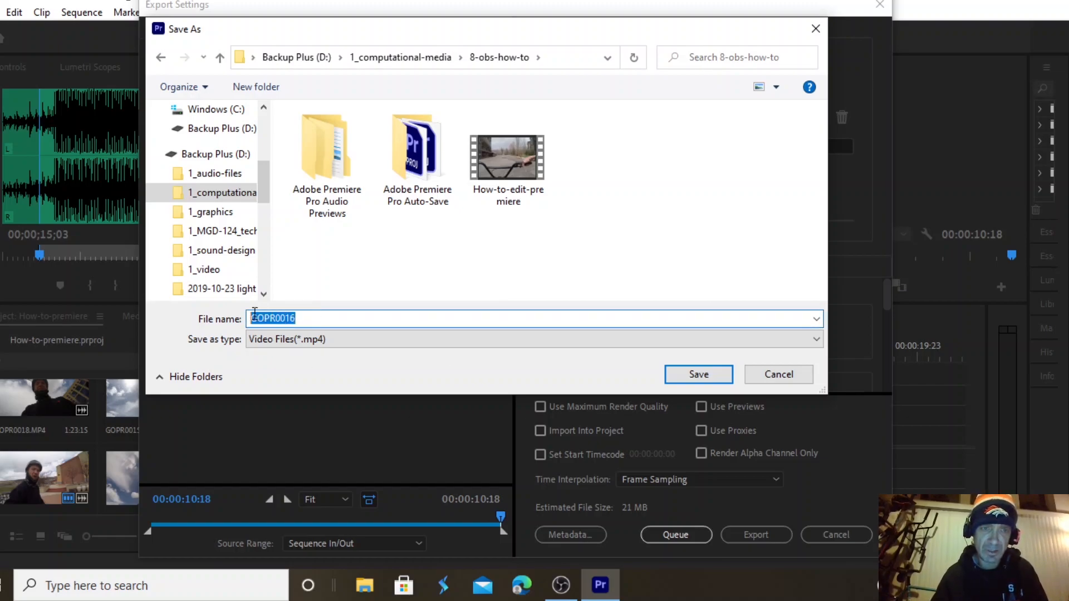
text(how)
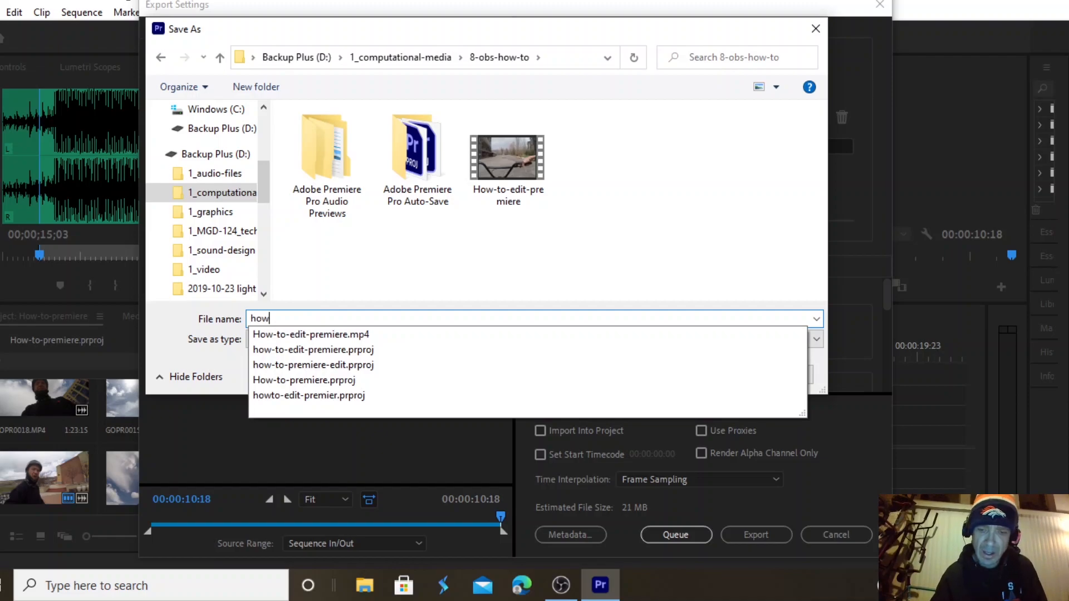
text(-to-)
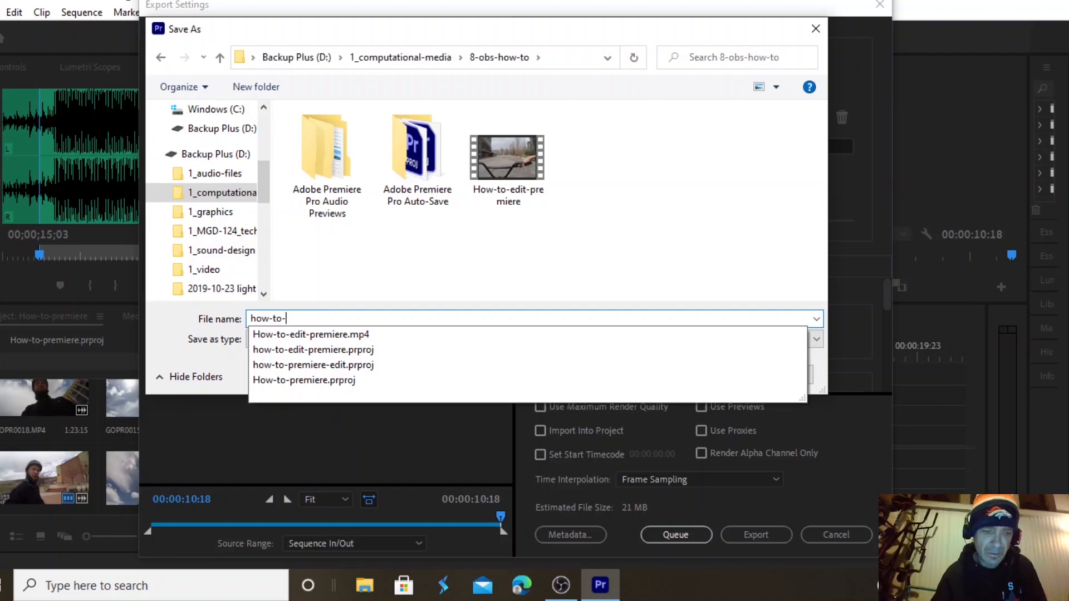
text(premei)
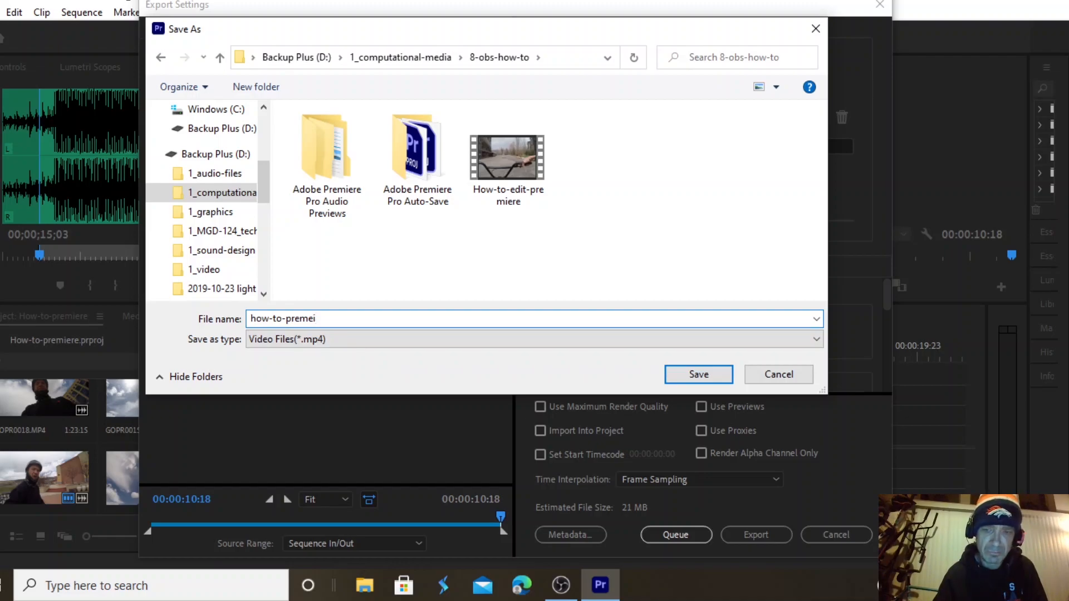
key(BackSpace)
text(miere)
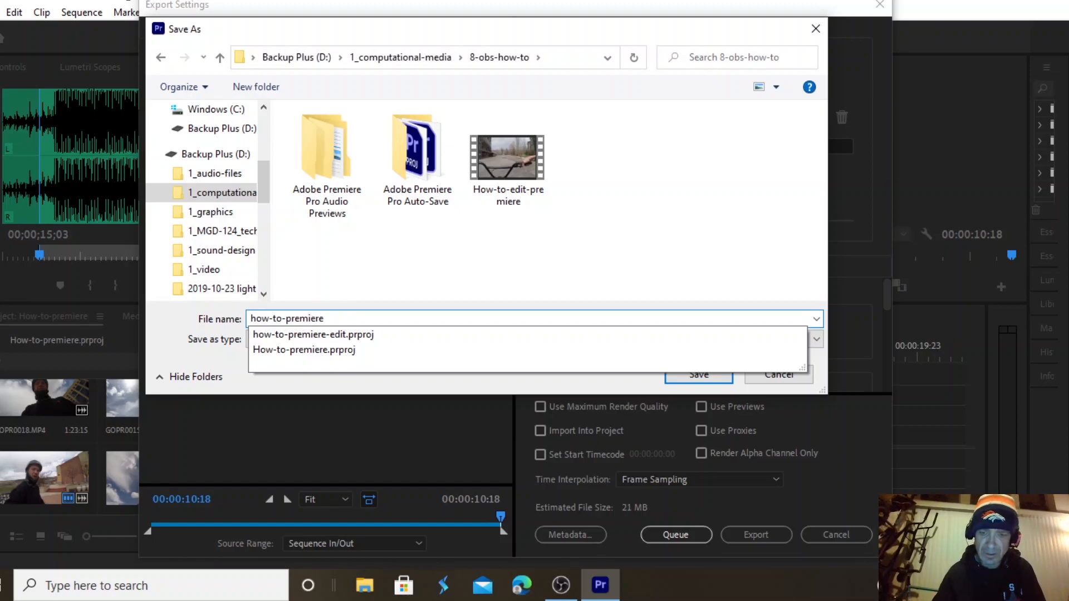
text(-)
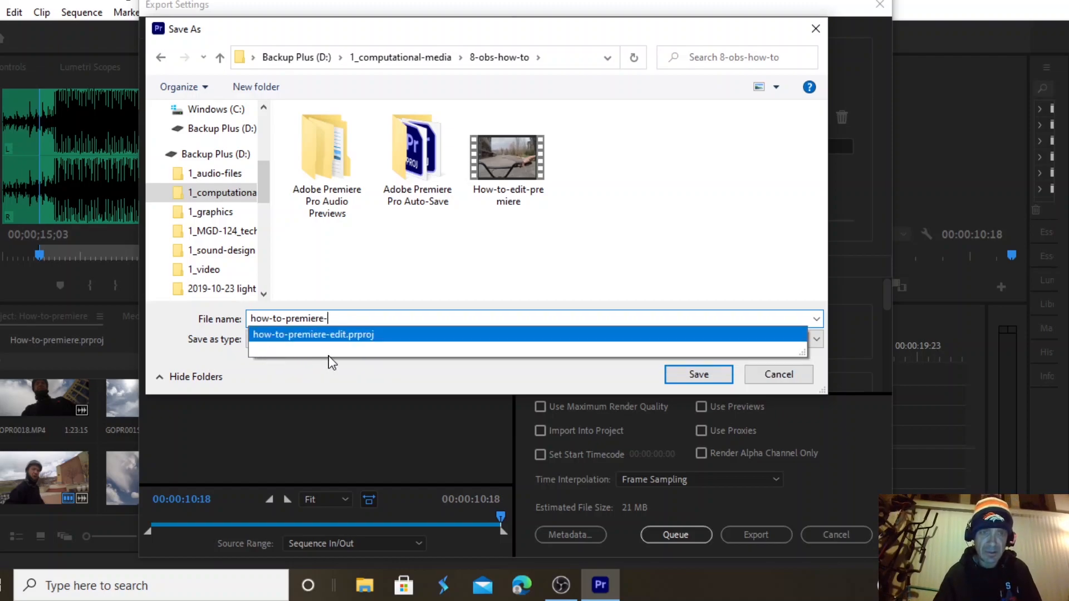
click(700, 376)
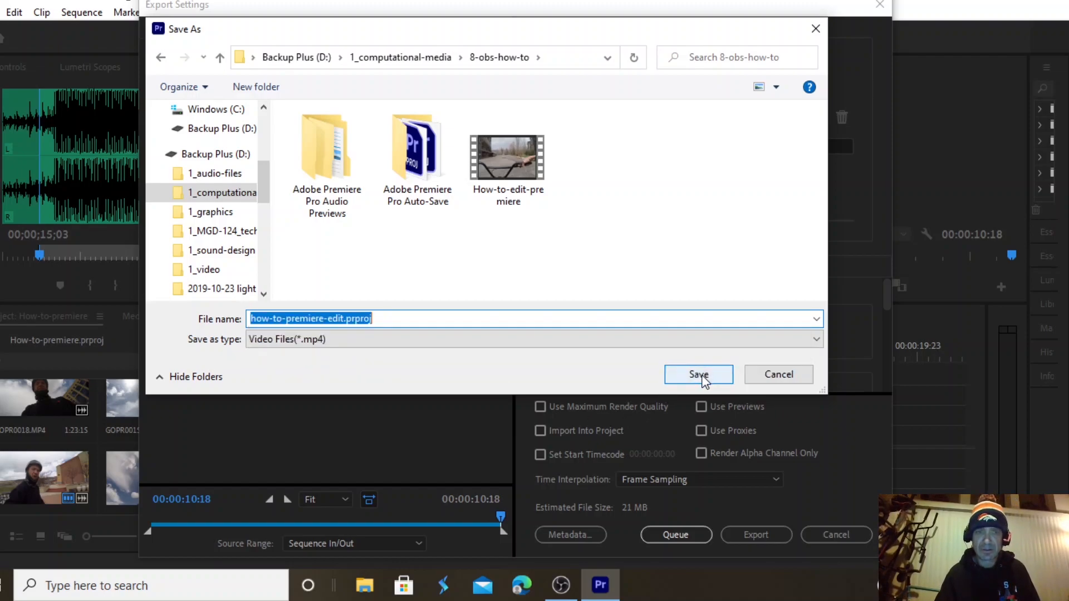
click(699, 374)
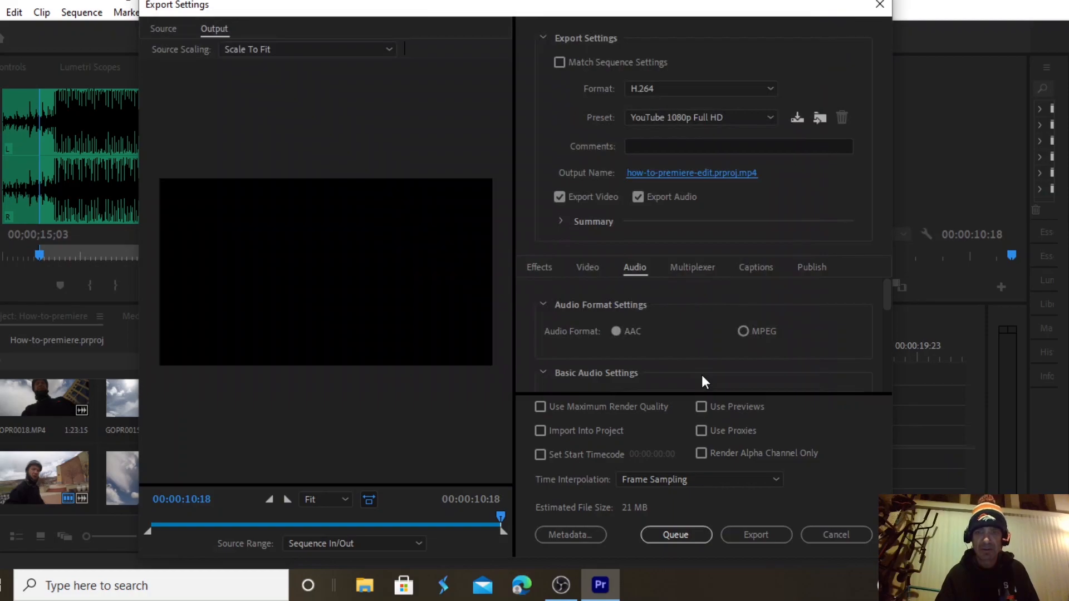
click(769, 539)
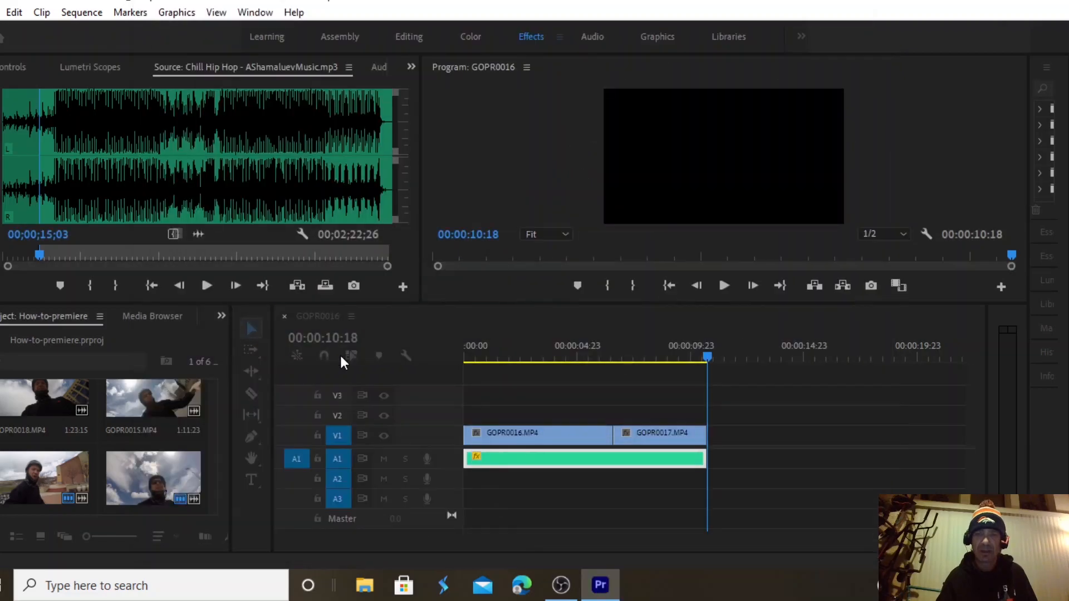
- Switch to File Explorer and open the 8-obs-how-to folder inside 1_computational-media to find the exported video
click(367, 596)
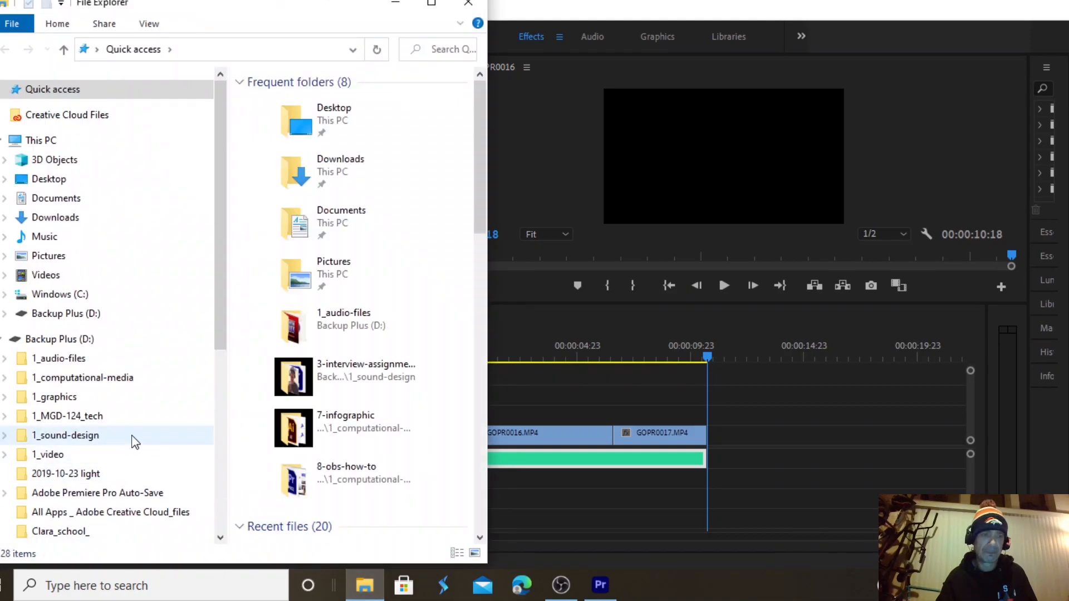
click(100, 380)
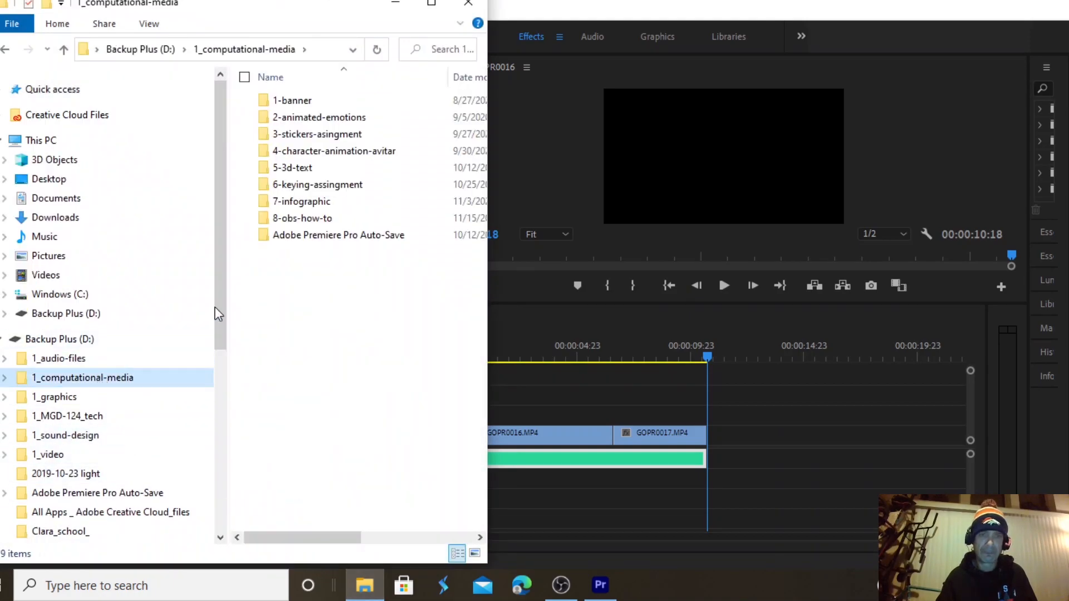
click(301, 219)
double_click(301, 218)
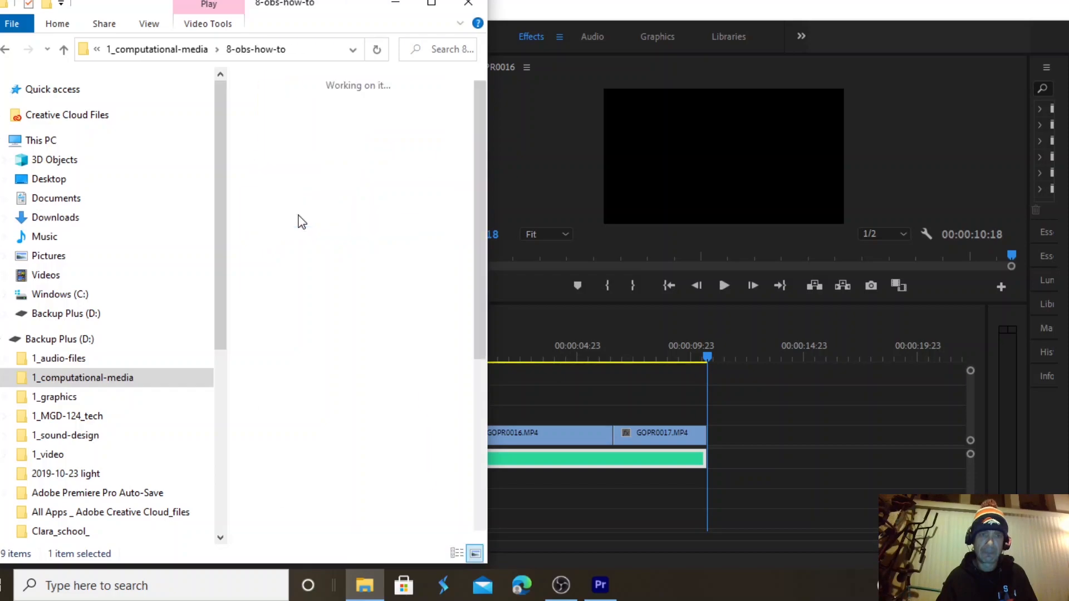
drag(480, 166, 465, 392)
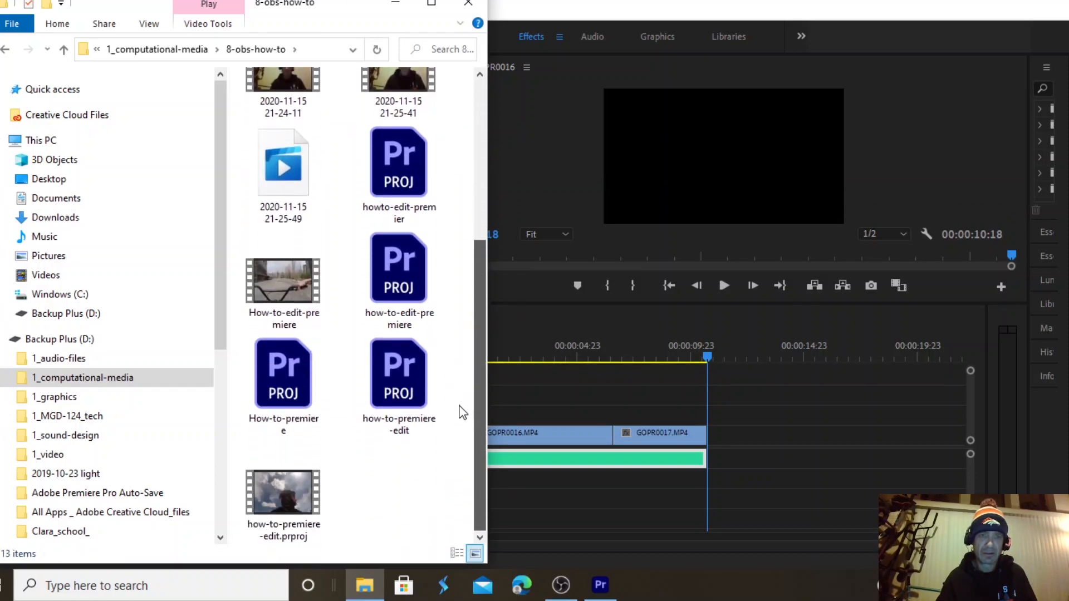
- Play the How-to-edit-premiere video, followed by the exported how-to-premiere-edit.prproj video
double_click(289, 299)
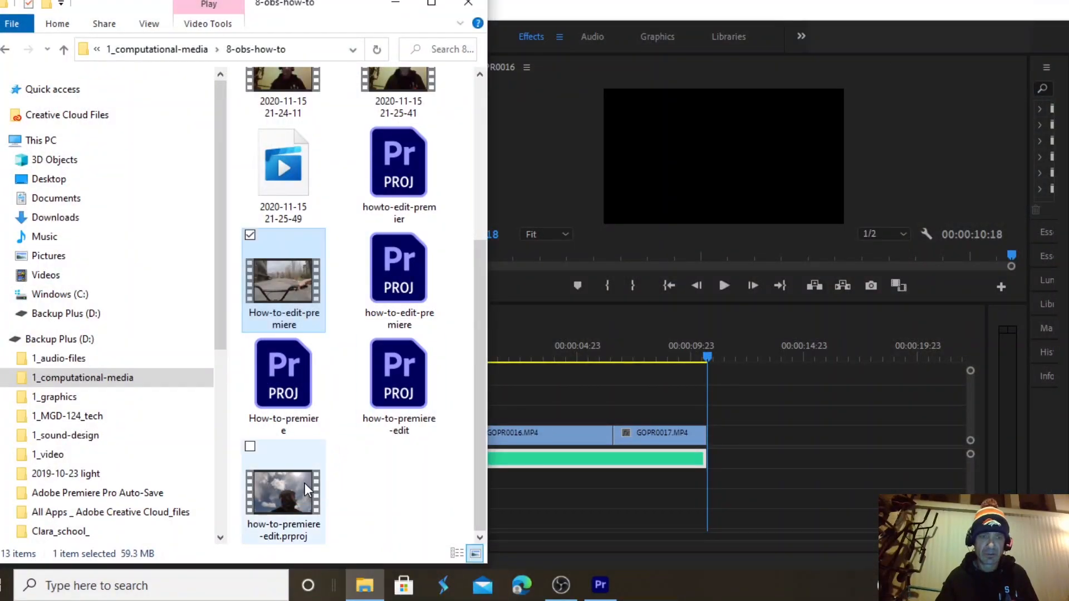
click(304, 483)
double_click(303, 482)
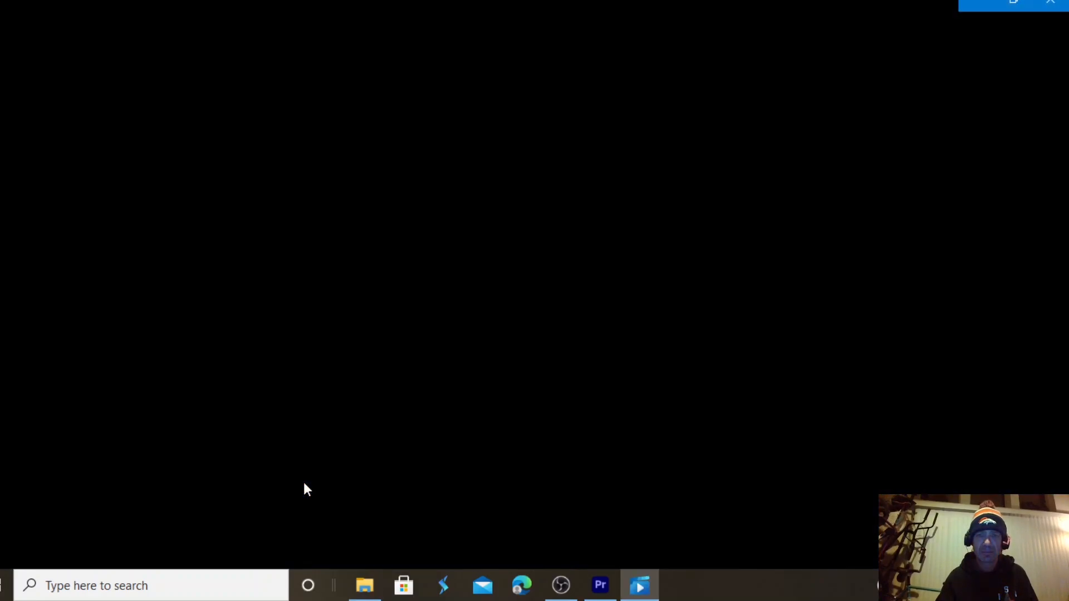